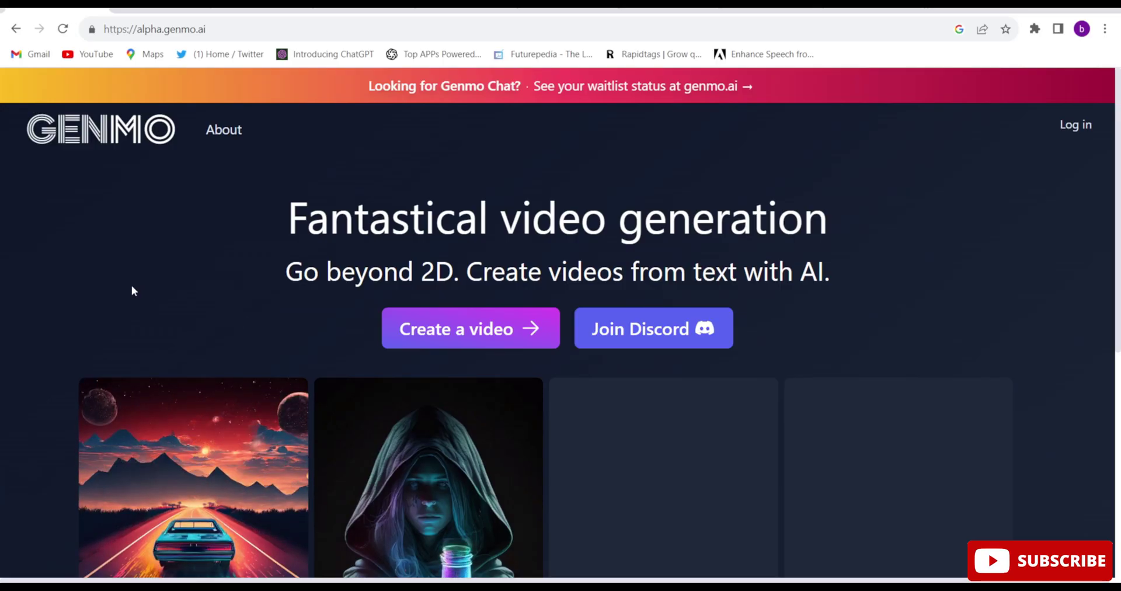
Start a new Genmo video and generate a first frame from the old-lady blue-garden prompt
{"action": "left_click", "coordinate": [423, 343]}
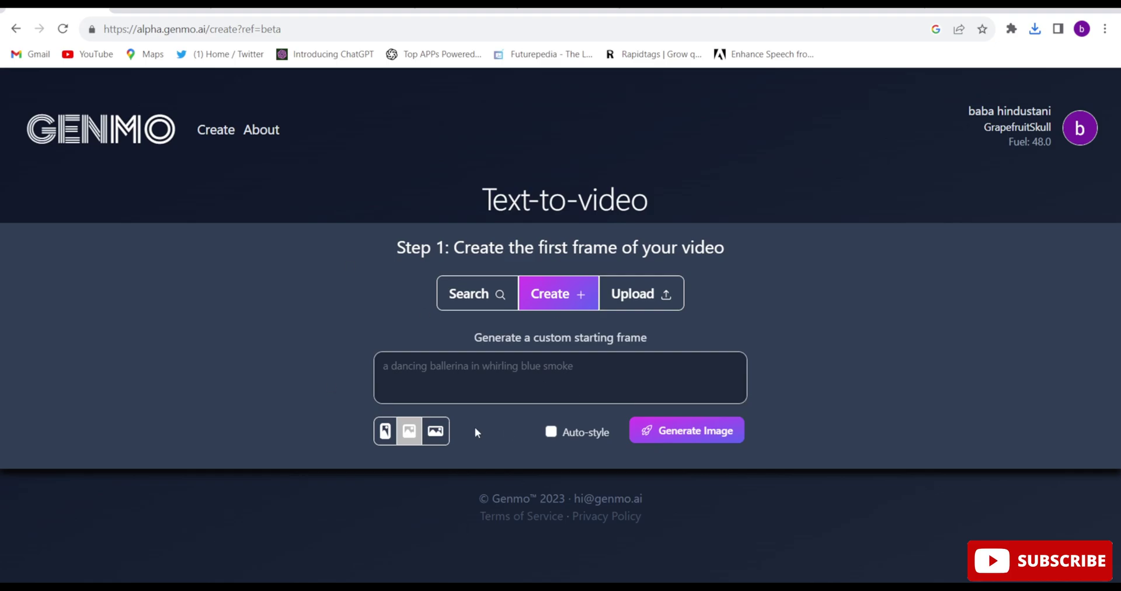
{"action": "left_click", "coordinate": [484, 364]}
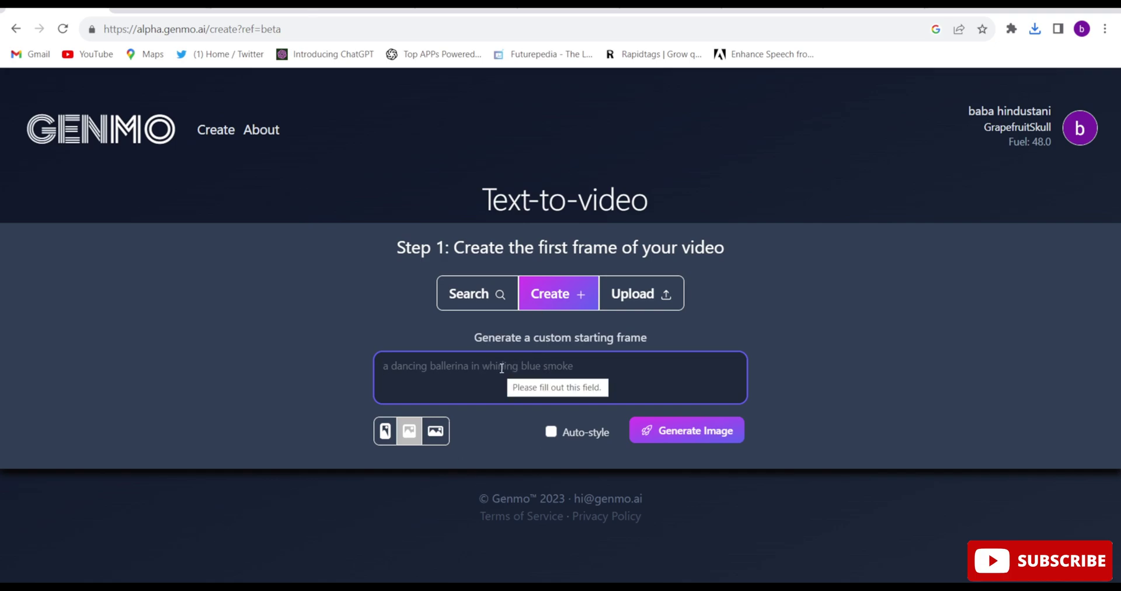
{"action": "type", "text": "in the blue flower garden, a old lady is plucking the flower"}
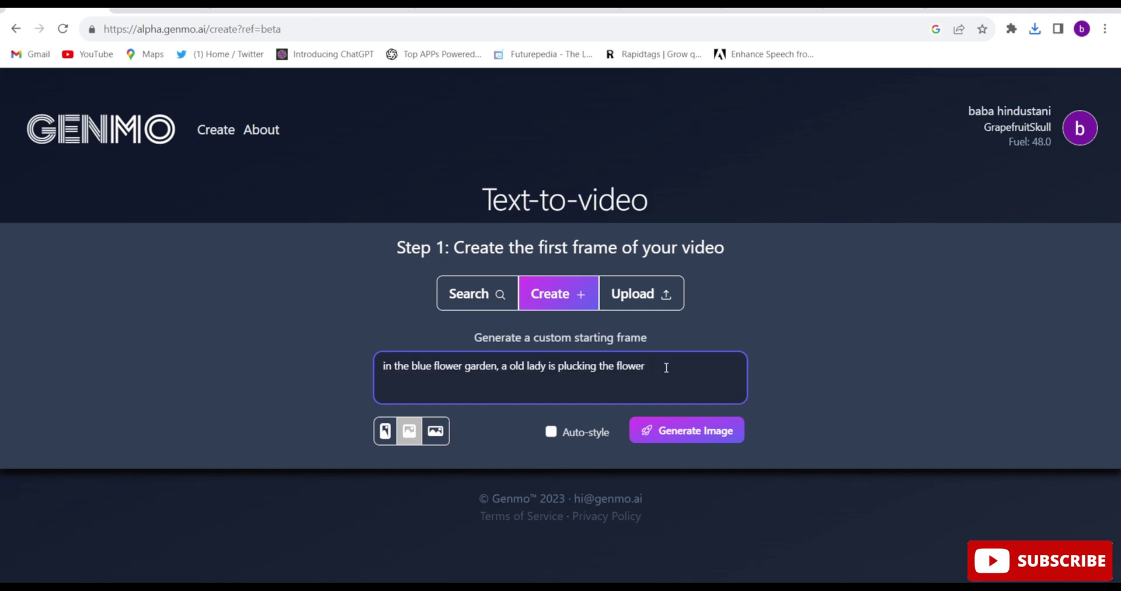
{"action": "left_click", "coordinate": [672, 433]}
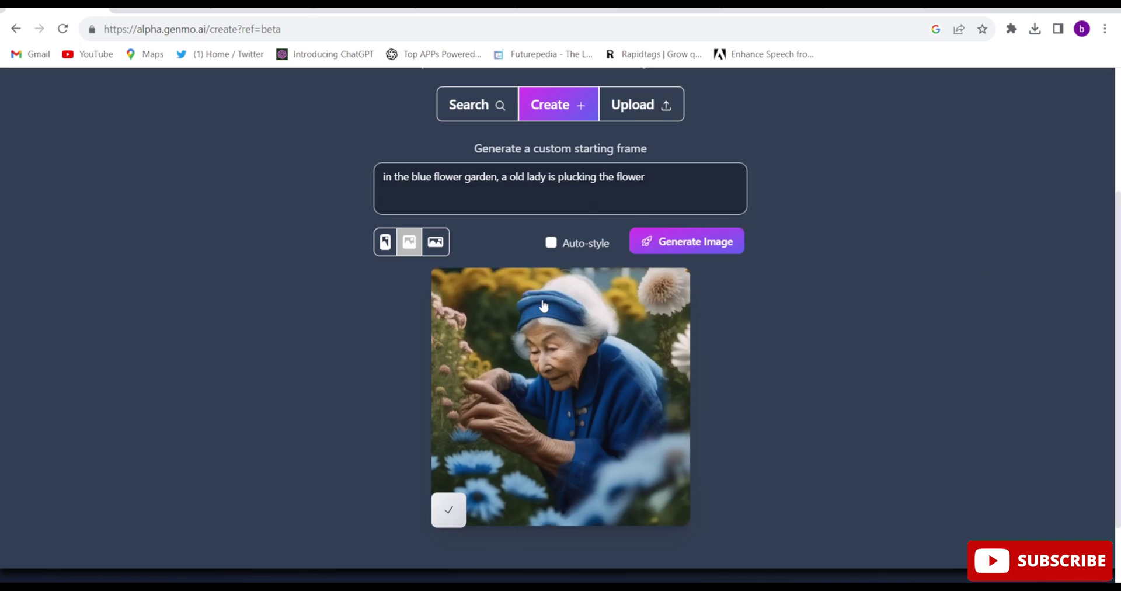
Accept the old lady frame, make the Genmo video from it, and download the clip
{"action": "left_click", "coordinate": [449, 512]}
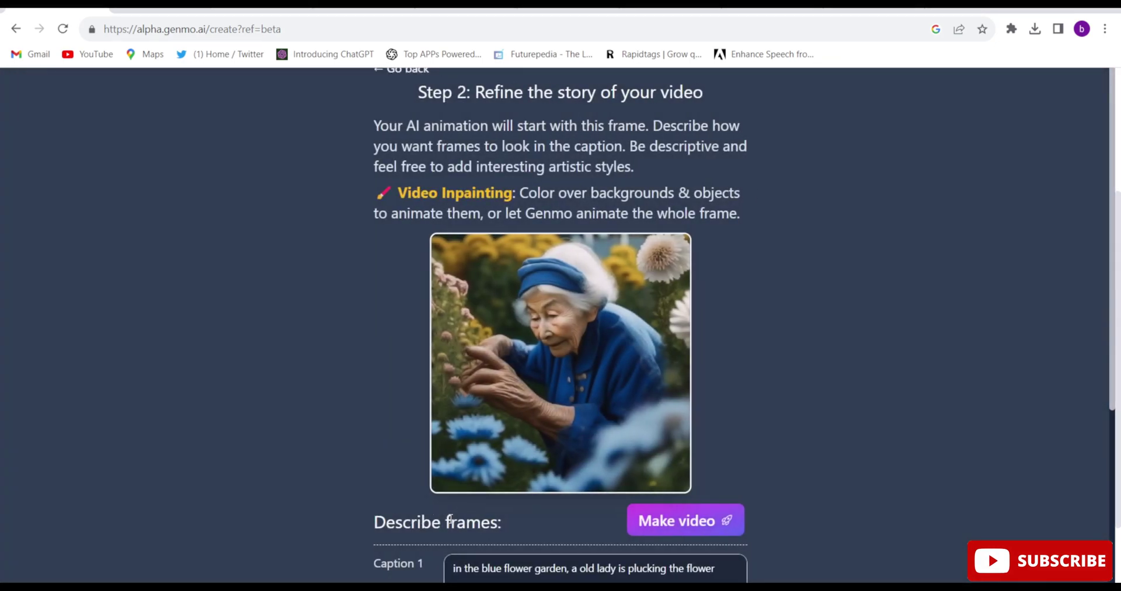
{"action": "left_click", "coordinate": [702, 524]}
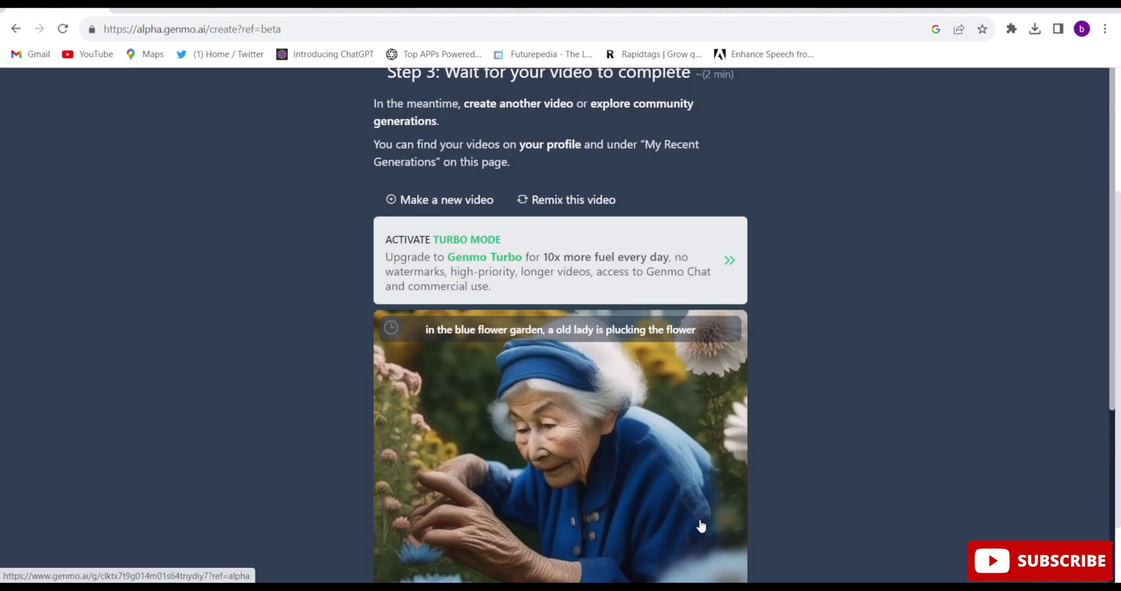
{"action": "scroll", "coordinate": [699, 520], "scroll_direction": "down", "scroll_amount": 3}
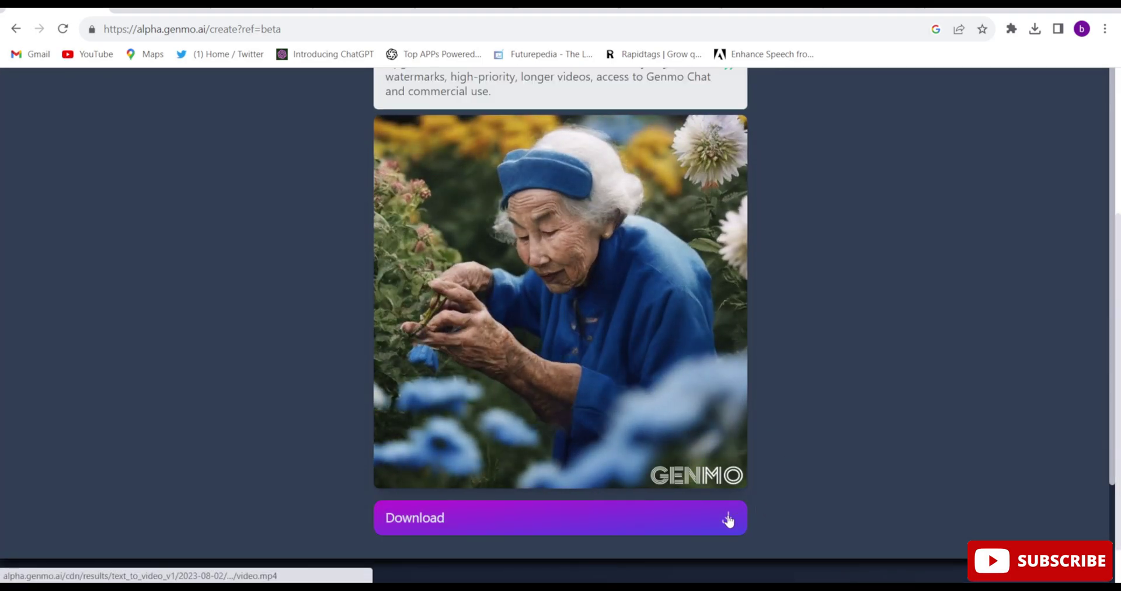
{"action": "left_click", "coordinate": [728, 519]}
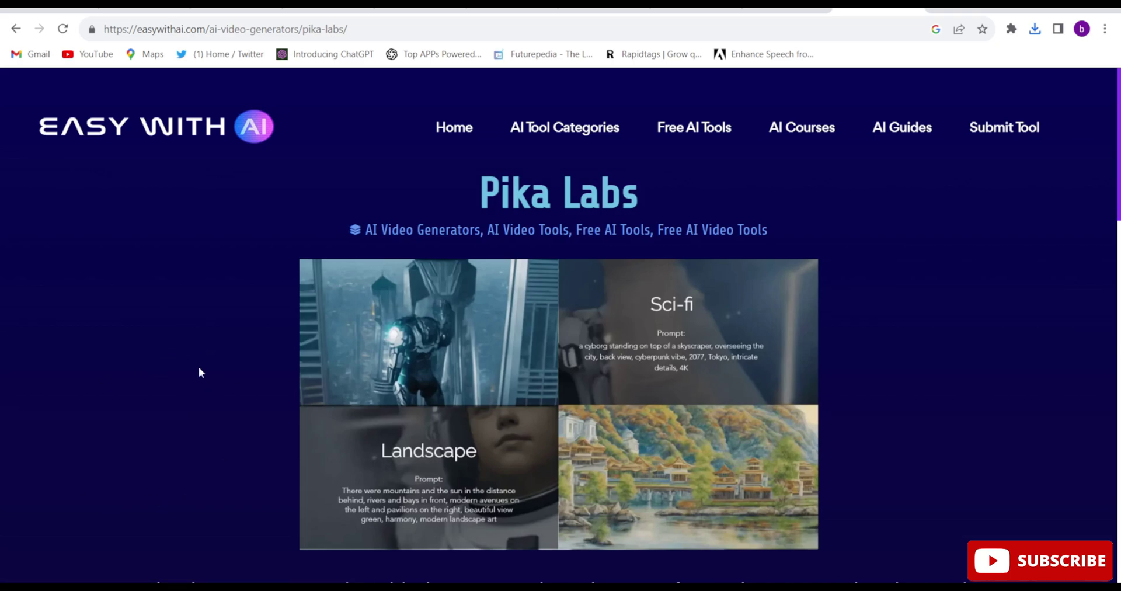
Switch to Discord and open the Pika server's #generate-1 channel
{"action": "left_click", "coordinate": [146, 9]}
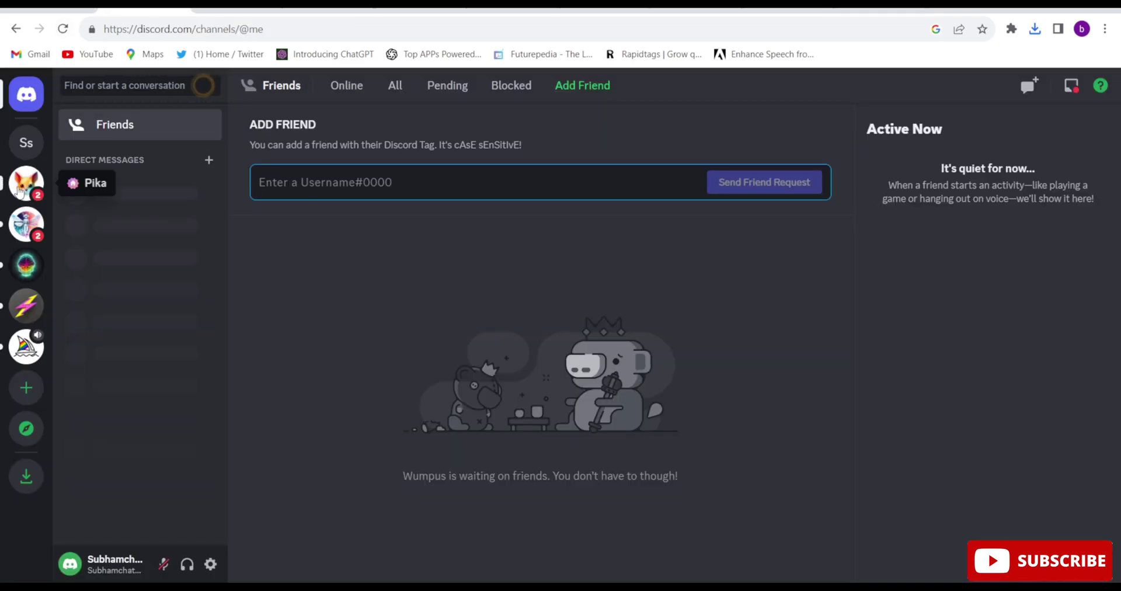
{"action": "left_click", "coordinate": [26, 183]}
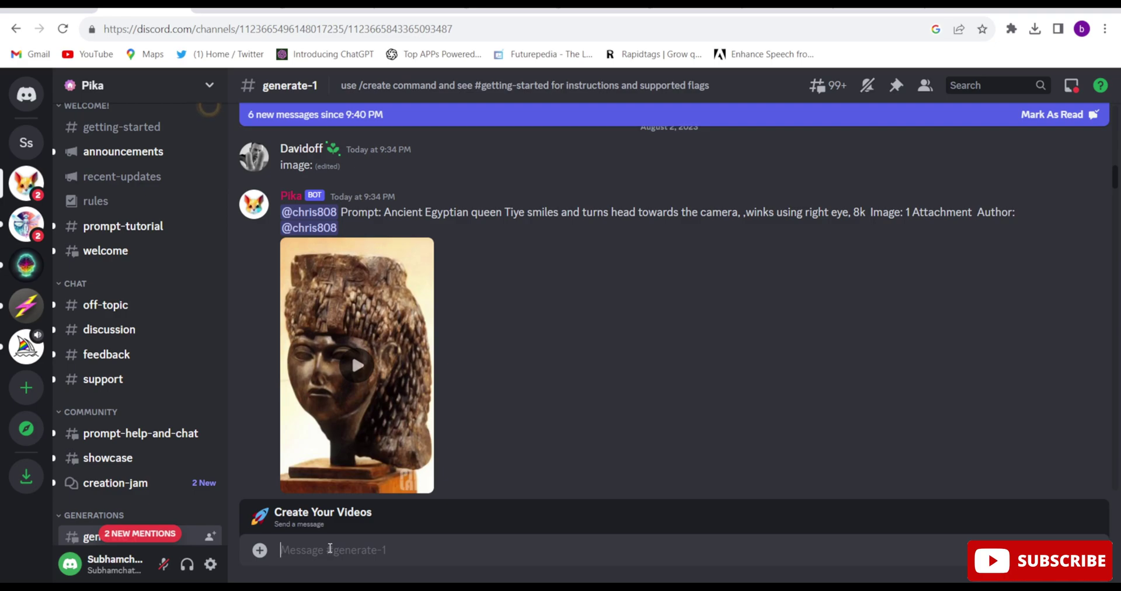
Send a Pika /create job with the prompt 'a fat man running from an explosion'
{"action": "type", "text": "/create"}
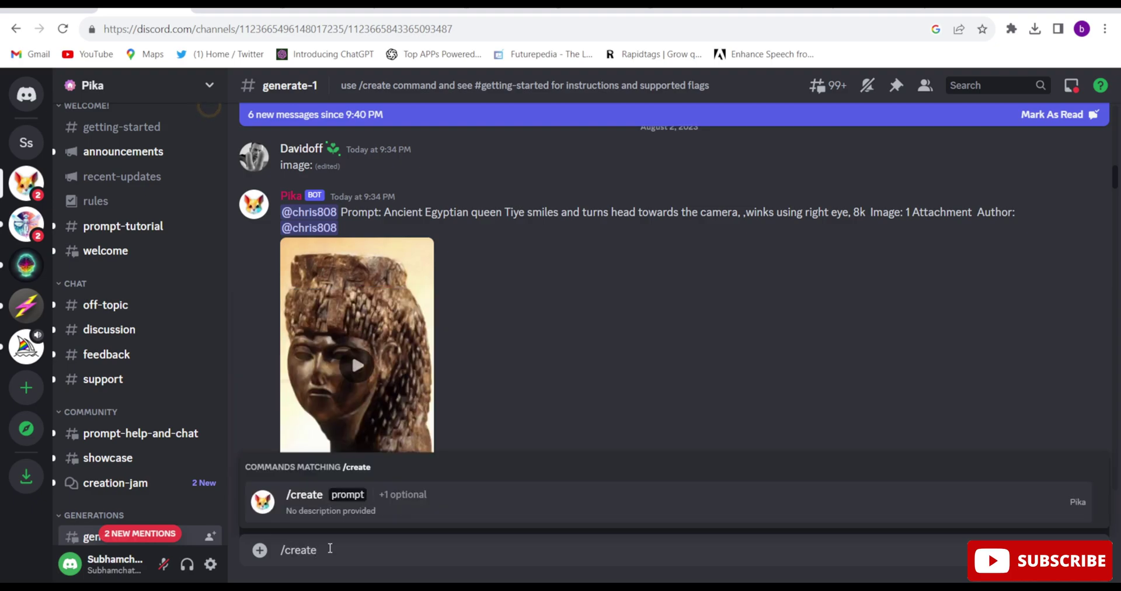
{"action": "left_click", "coordinate": [347, 495]}
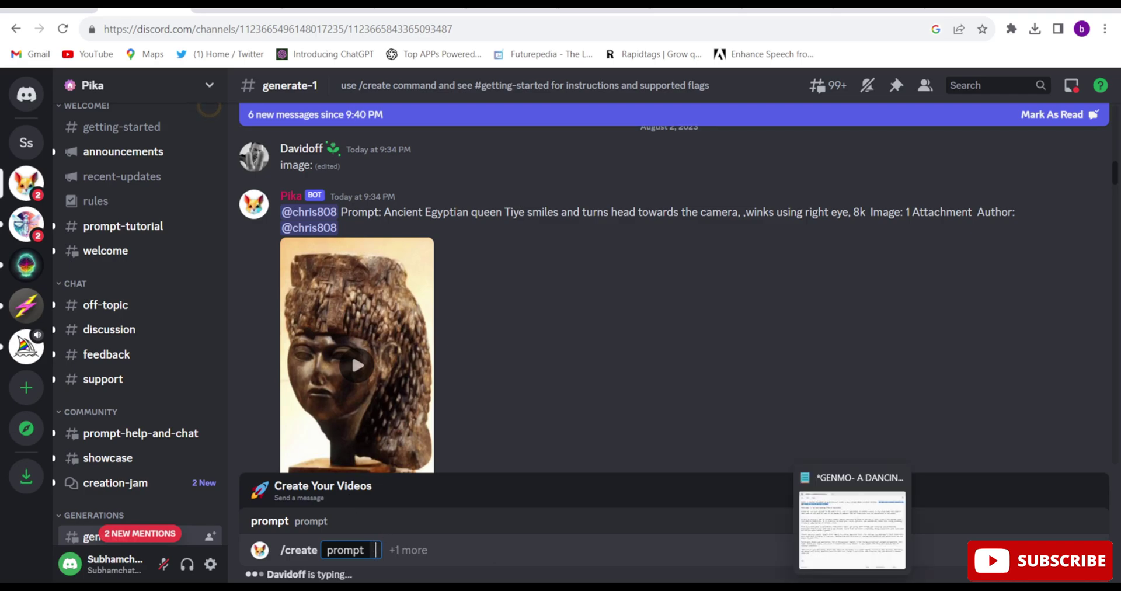
{"action": "type", "text": "a fat man running from an explosion"}
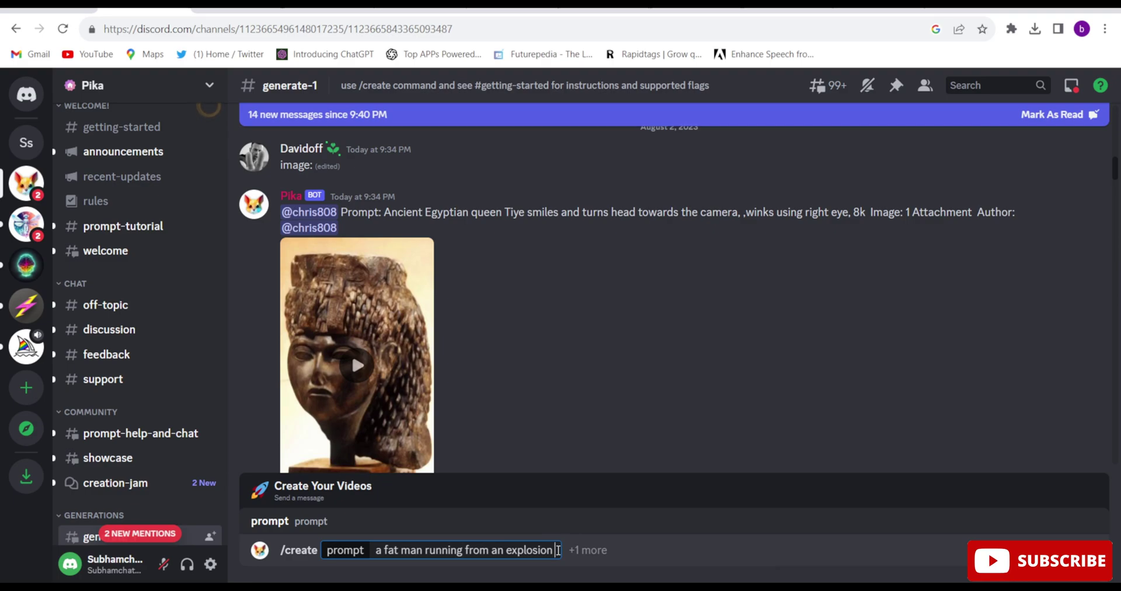
{"action": "key", "text": "Return"}
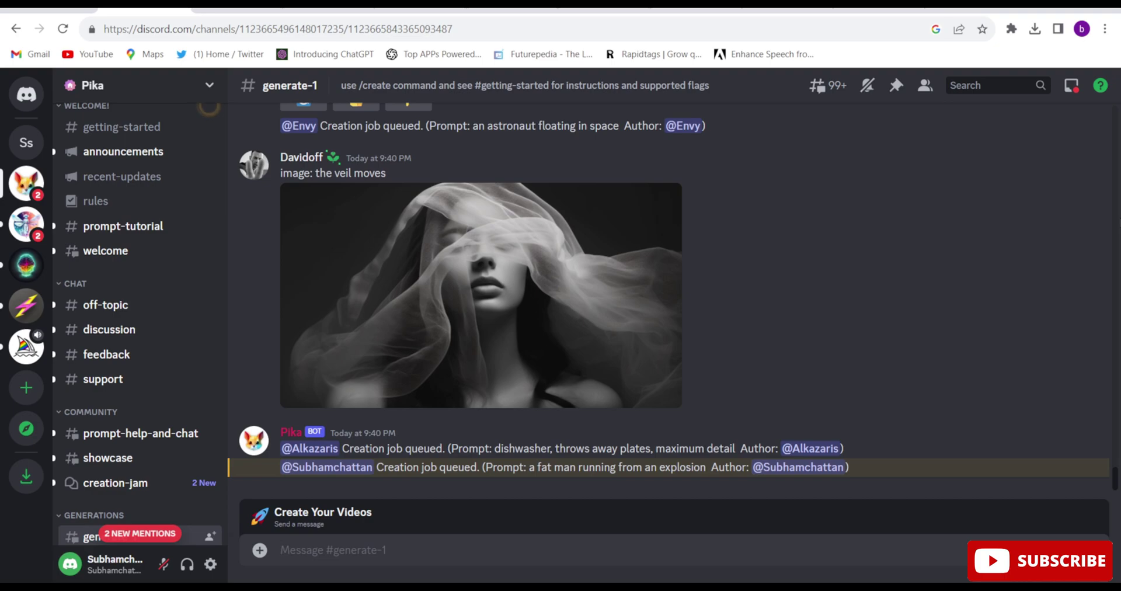
{"action": "scroll", "coordinate": [671, 300], "scroll_direction": "up", "scroll_amount": 15}
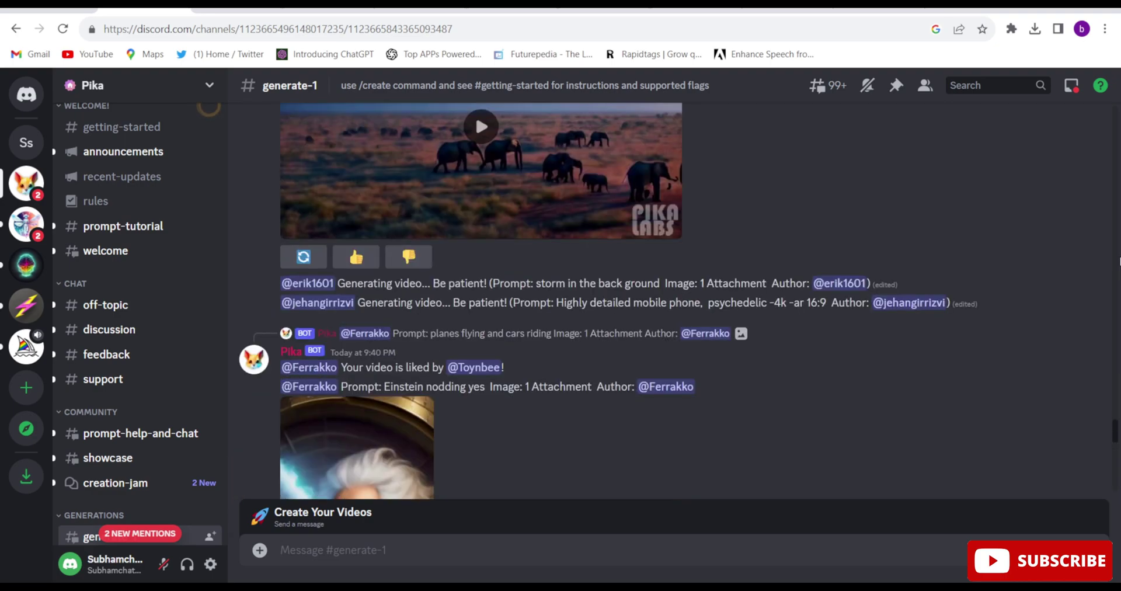
Scroll up to the finished fat man explosion clip and download it
{"action": "scroll", "coordinate": [671, 300], "scroll_direction": "up", "scroll_amount": 10}
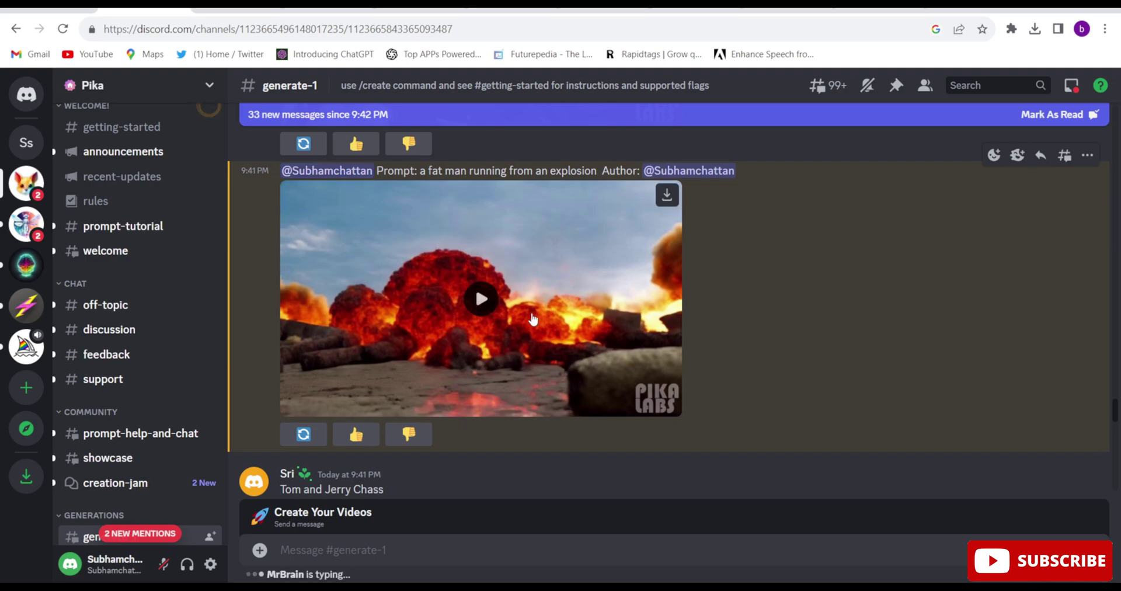
{"action": "left_click", "coordinate": [666, 196]}
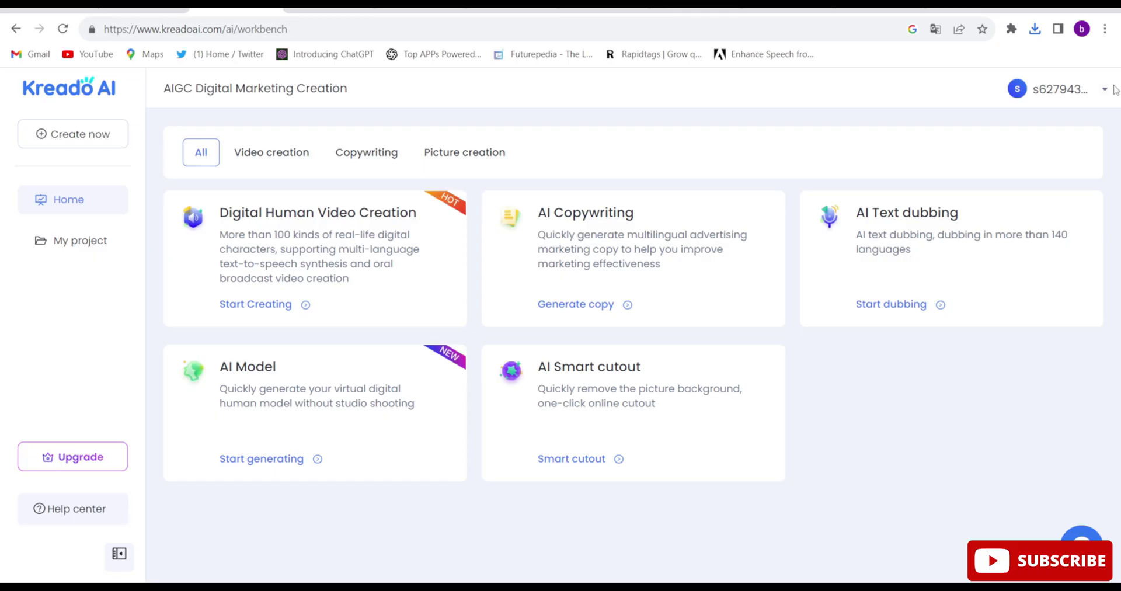
Open Kreado's Digital Human Video Creation editor and pick the man in the suit as presenter
{"action": "left_click", "coordinate": [264, 155]}
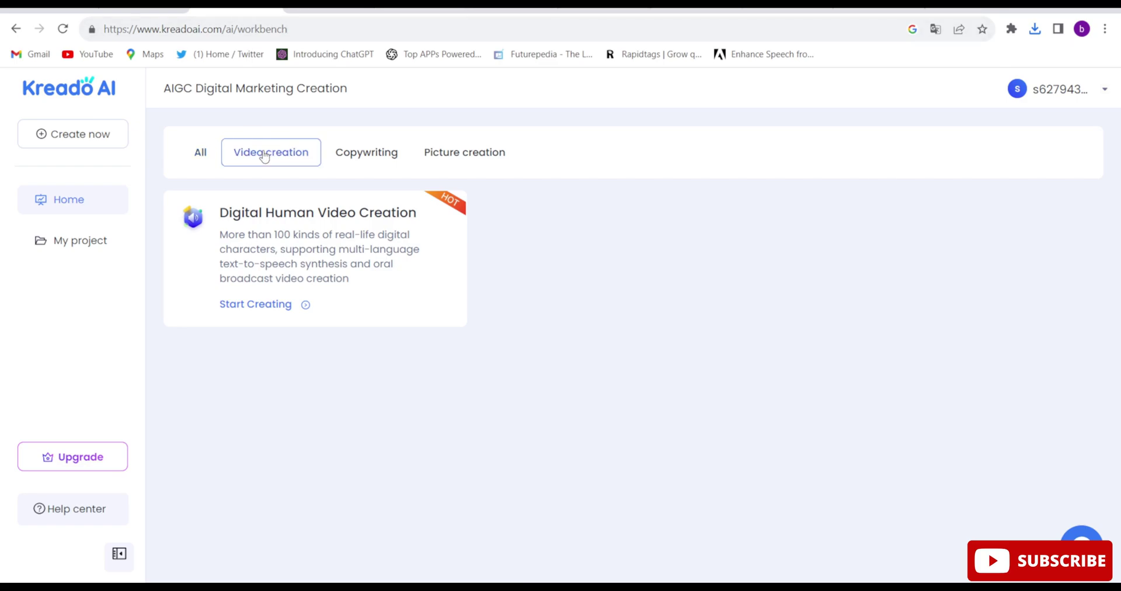
{"action": "left_click", "coordinate": [250, 315]}
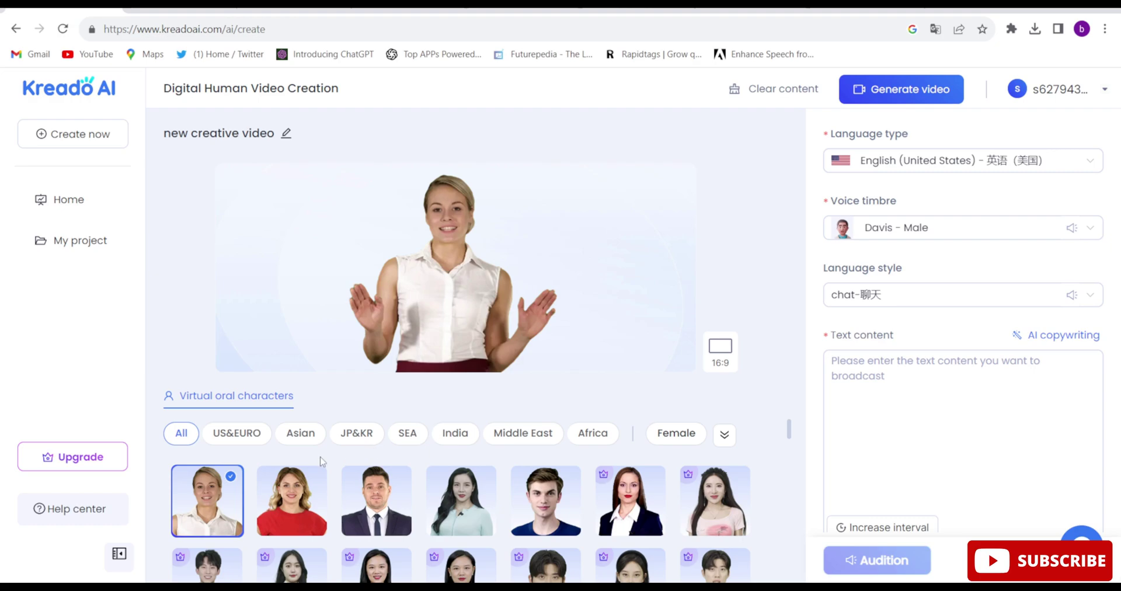
{"action": "left_click", "coordinate": [377, 525]}
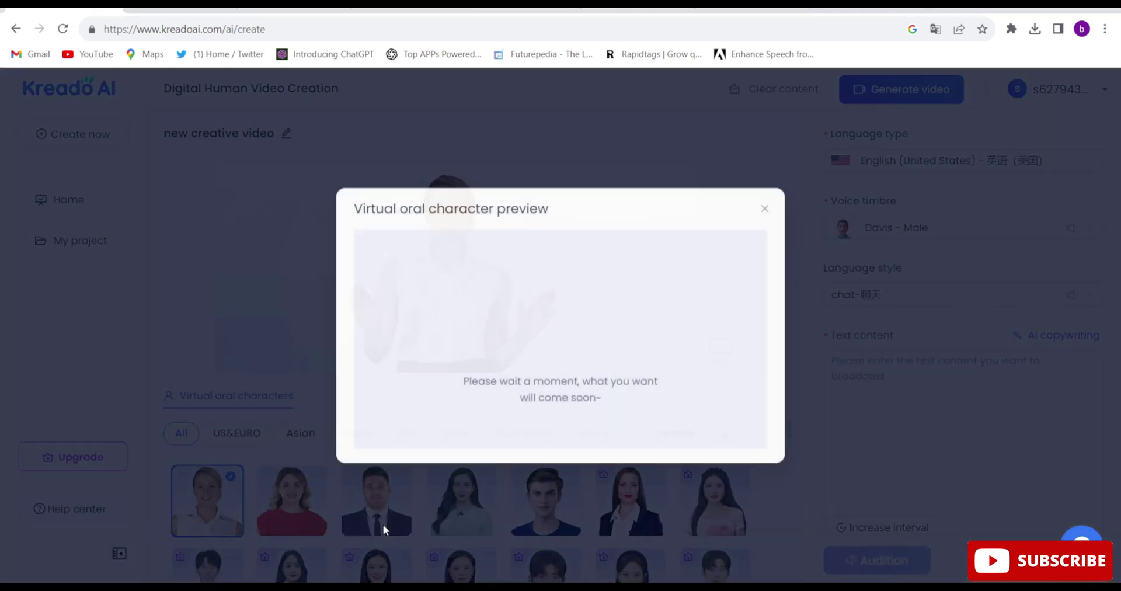
{"action": "left_click", "coordinate": [766, 222]}
{"action": "left_click", "coordinate": [379, 489]}
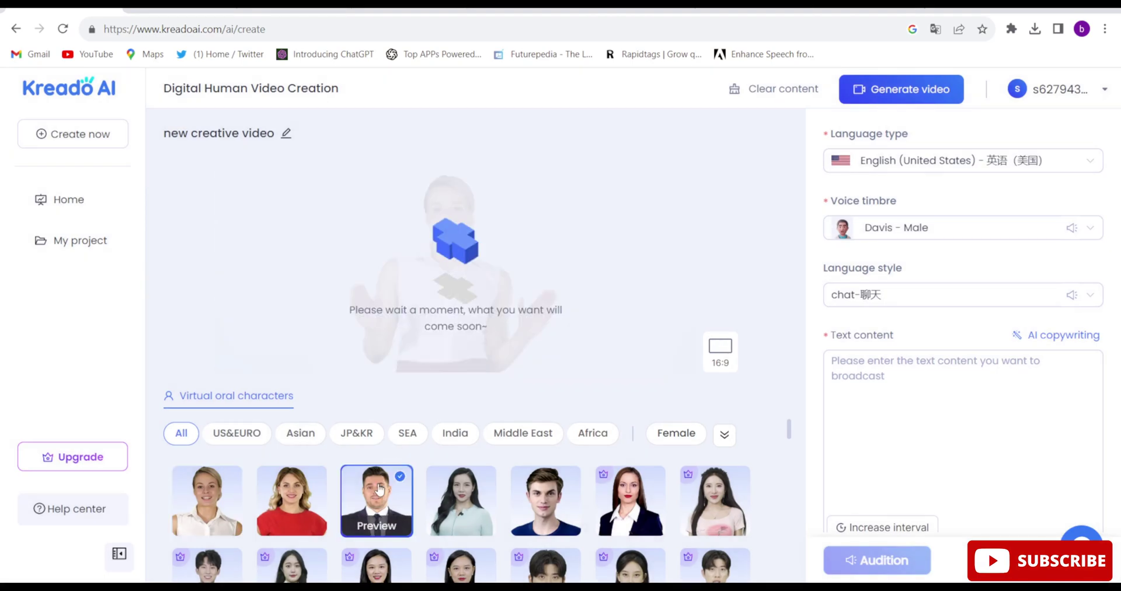
Set the voice to English (United States), Davis - Male, chat style
{"action": "left_click", "coordinate": [946, 167]}
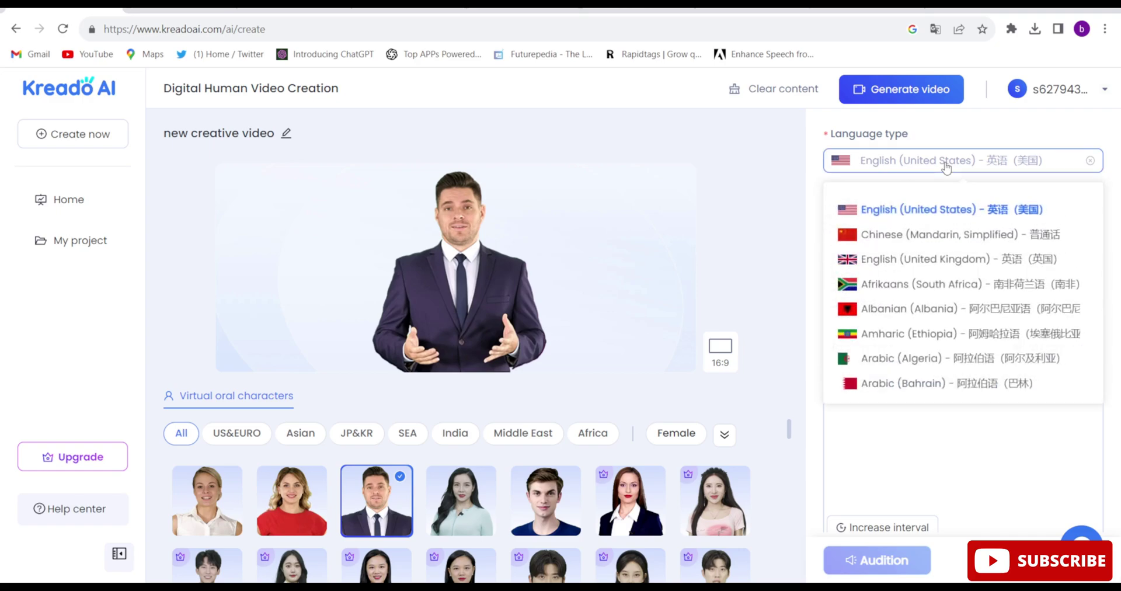
{"action": "left_click", "coordinate": [927, 211]}
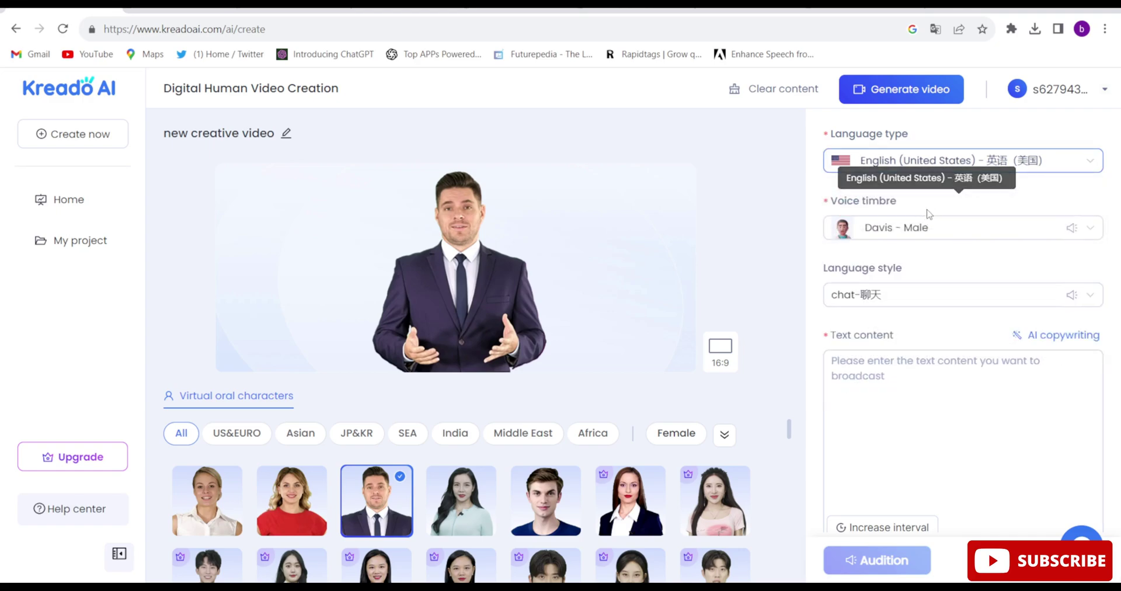
{"action": "left_click", "coordinate": [910, 239]}
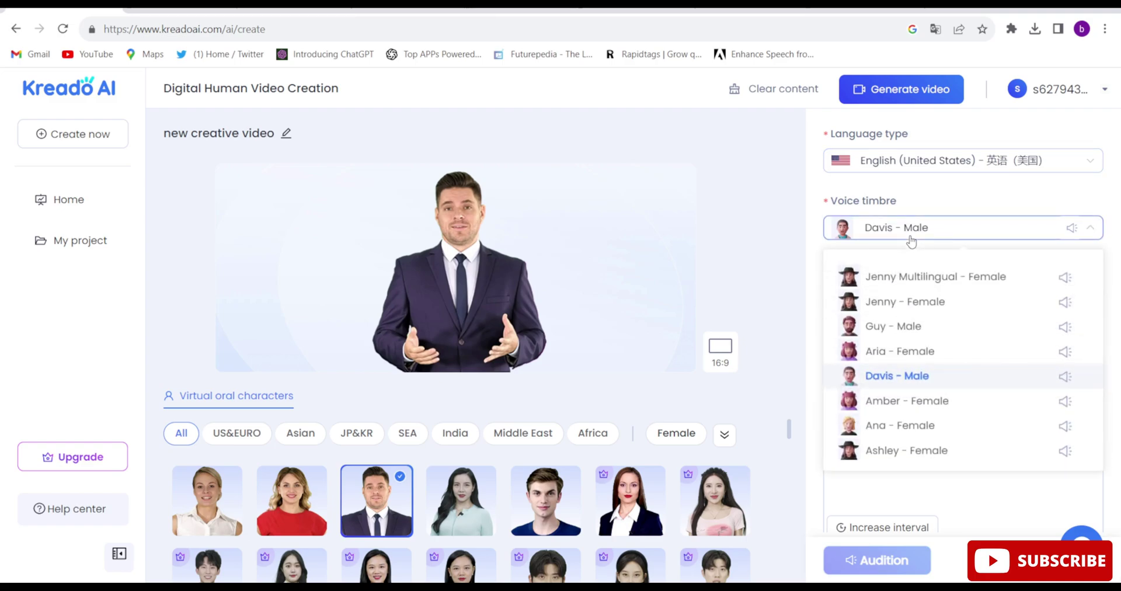
{"action": "left_click", "coordinate": [902, 376]}
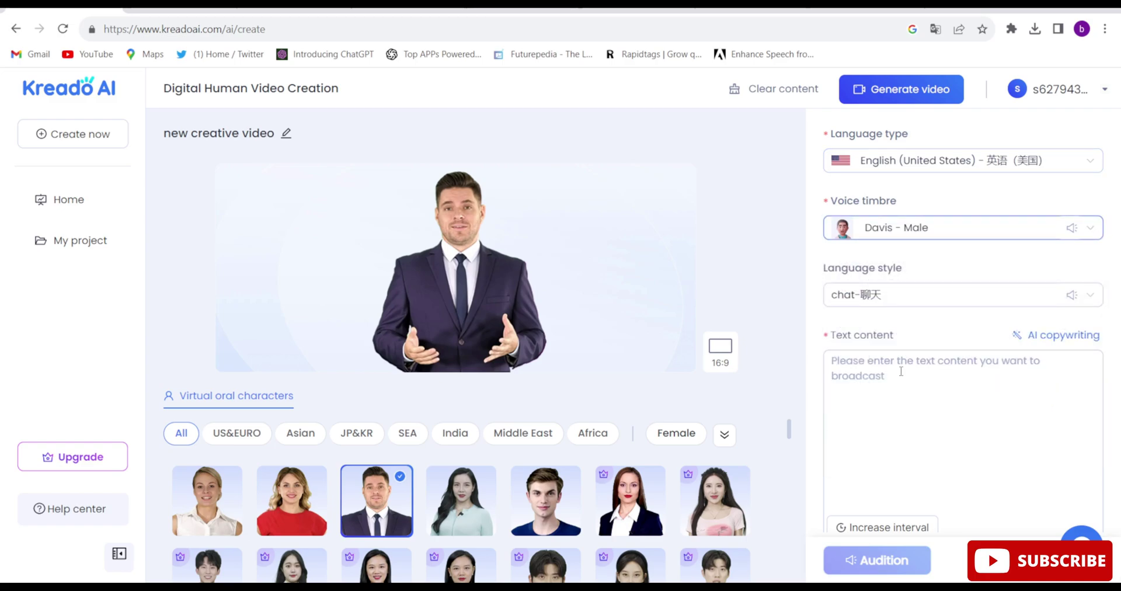
{"action": "left_click", "coordinate": [928, 297]}
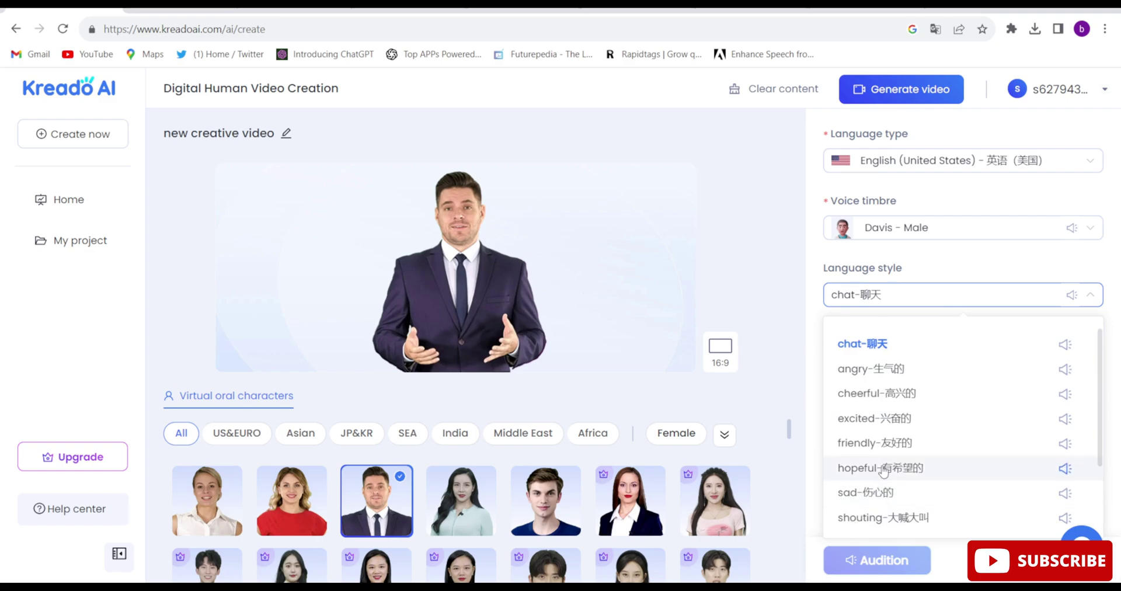
{"action": "left_click", "coordinate": [865, 355]}
{"action": "left_click", "coordinate": [863, 364]}
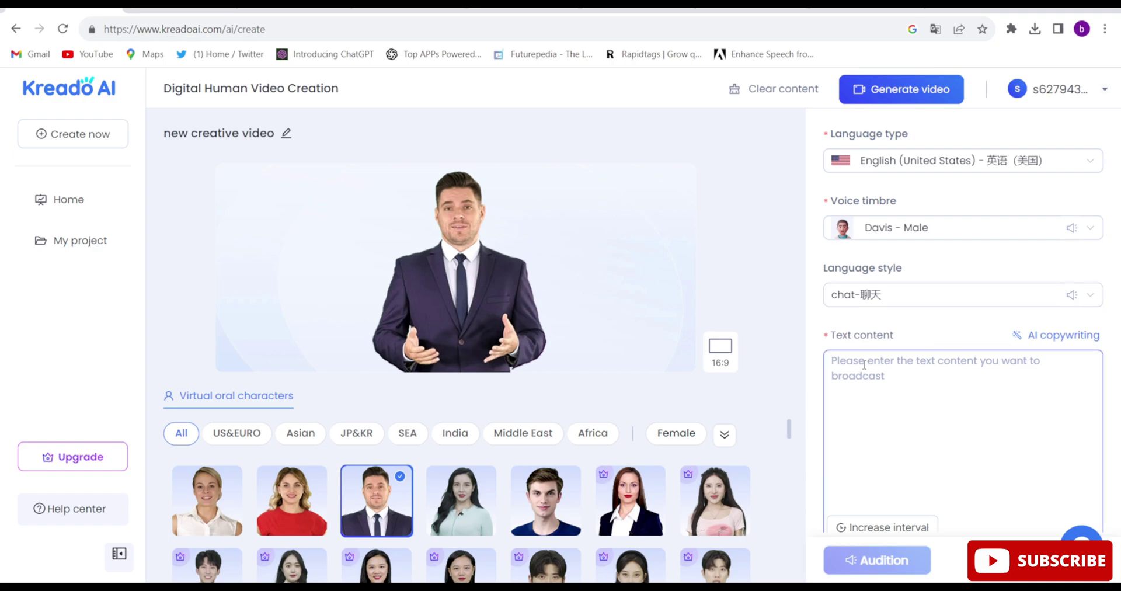
Paste the 'HEY GUYS WELCOME TO THE WORLD OF AI' script into Text content and audition it
{"action": "type", "text": "HEY GUYS WELCOME TO THE WORLD OF AI, THIS IS OBSCURIOUS AI YOUTUBE CHANNEL IF YOU WAANA MAKE THIS KIND OF FREE VIDEO SO YOU NEED TO COME TO THE KREADO AI WEBSITE LINK HAS BEEN GIVEN INTO THE DESCRIPTION OF THE VIDEO."}
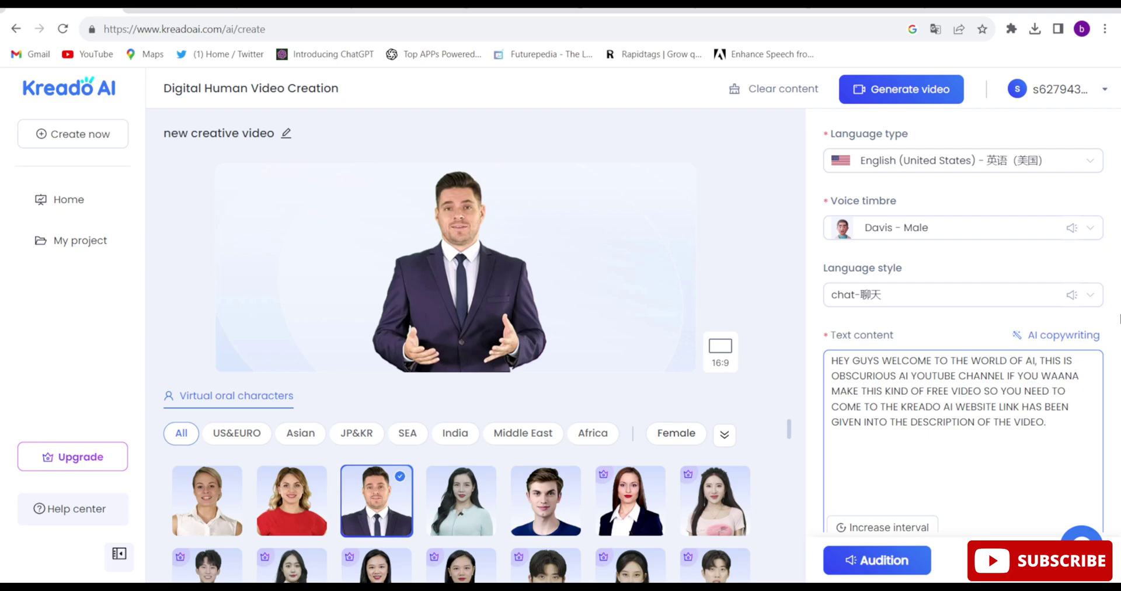
{"action": "key", "text": "ctrl+a"}
{"action": "left_click", "coordinate": [1003, 495]}
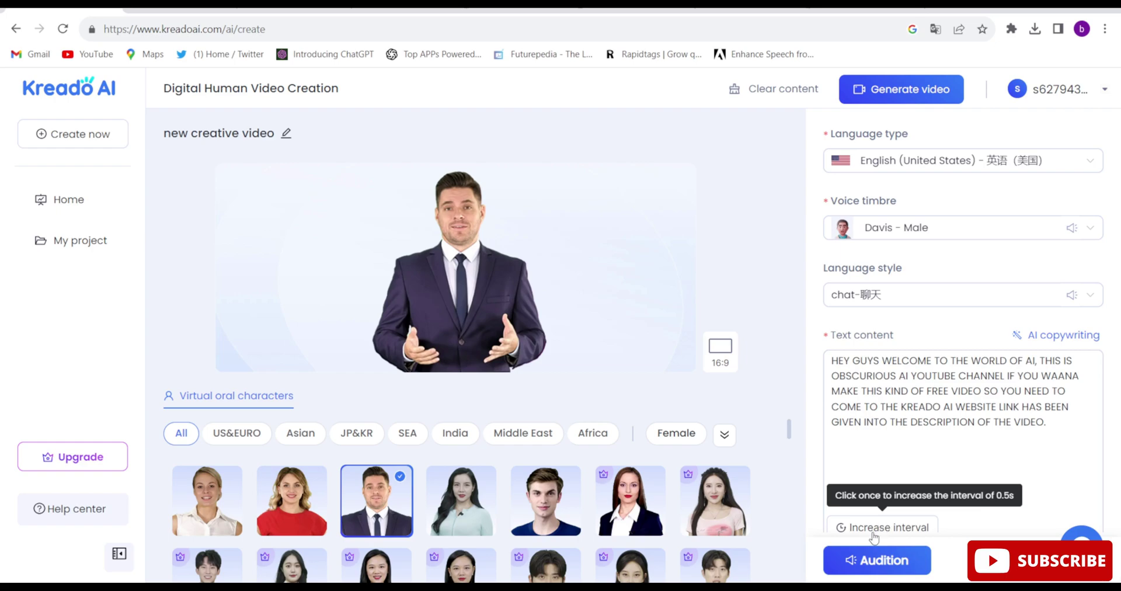
{"action": "left_click", "coordinate": [856, 560]}
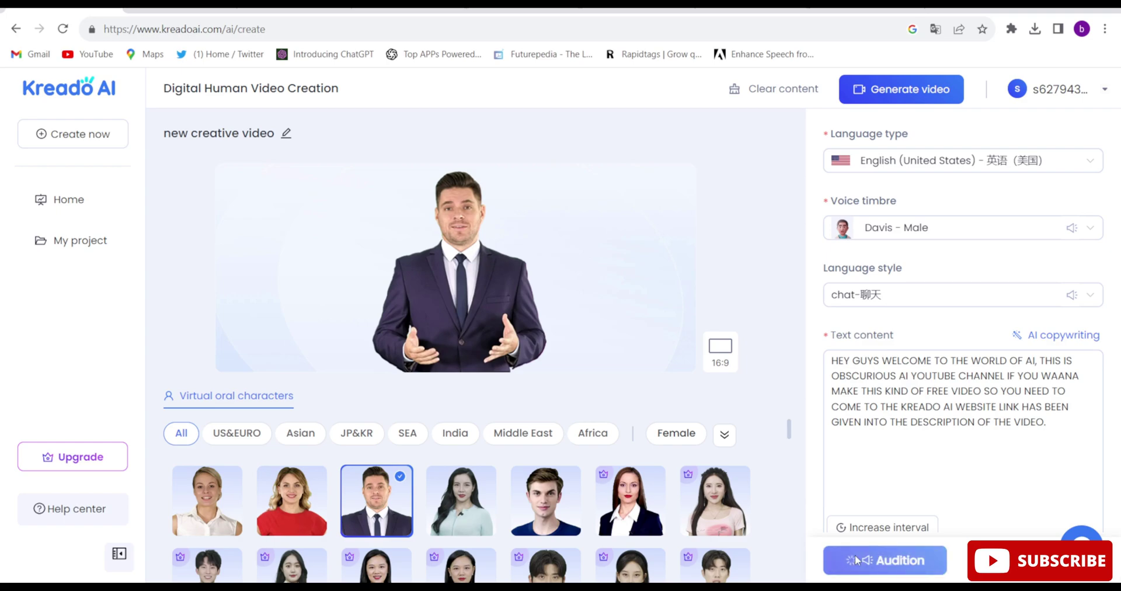
Generate the Kreado presenter video and confirm generation in the dialog
{"action": "left_click", "coordinate": [874, 95]}
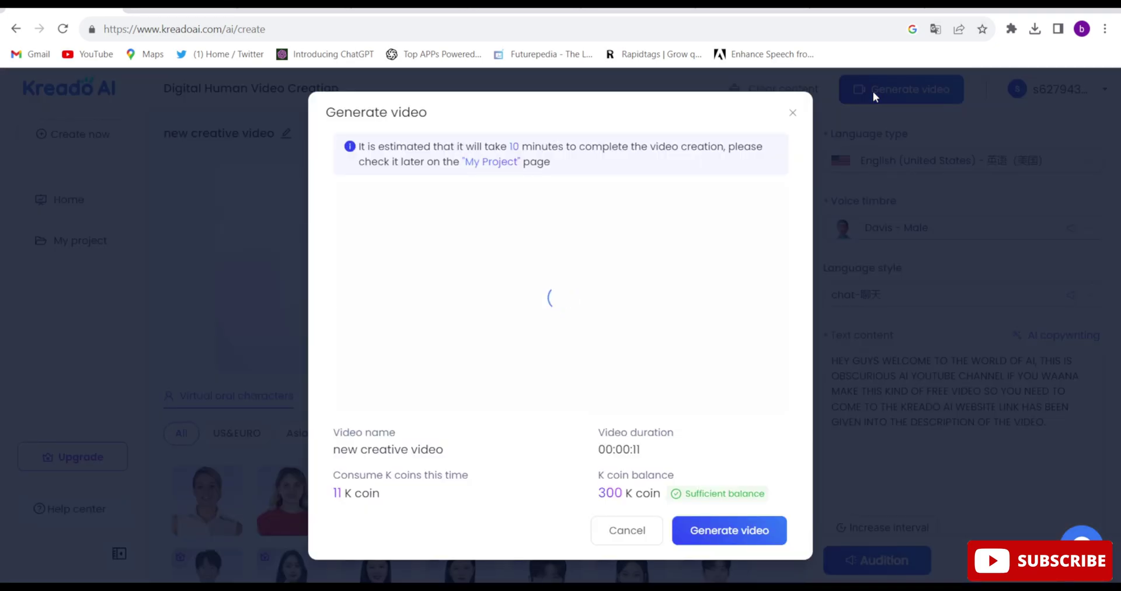
{"action": "left_click", "coordinate": [699, 544]}
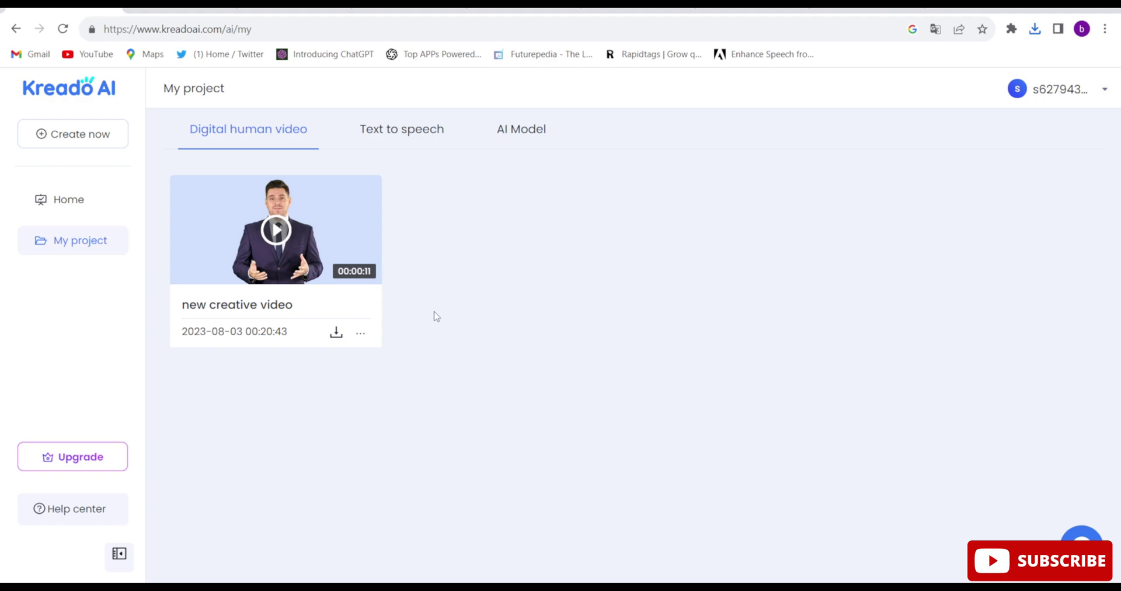
Download the 'new creative video' from the My project card
{"action": "left_click", "coordinate": [337, 334]}
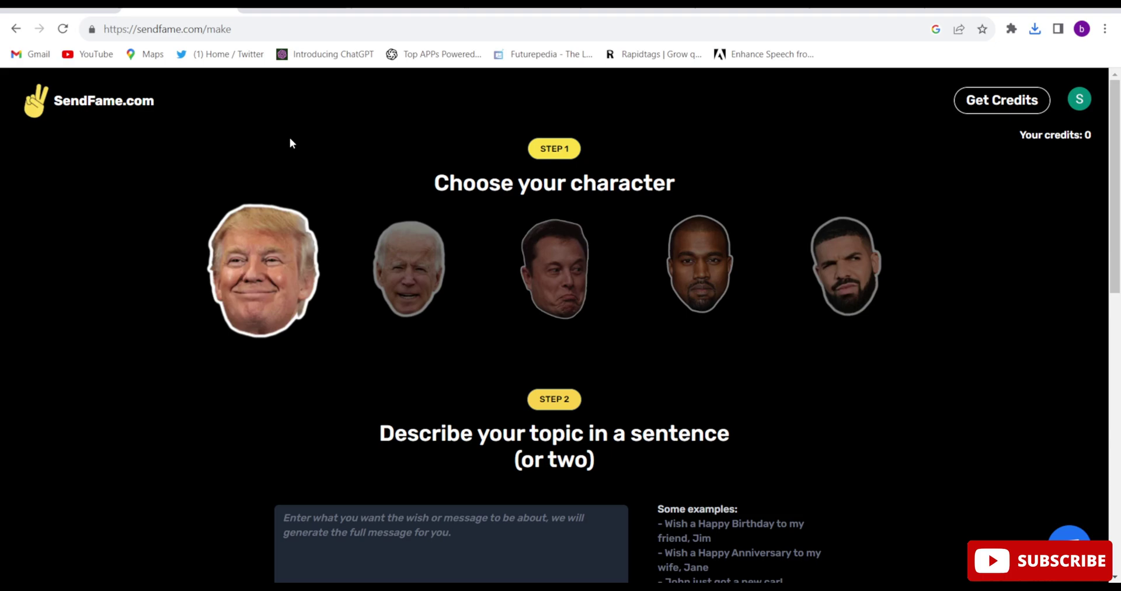
Compare the SendFame celebrity characters and settle on the second one
{"action": "left_click", "coordinate": [403, 252]}
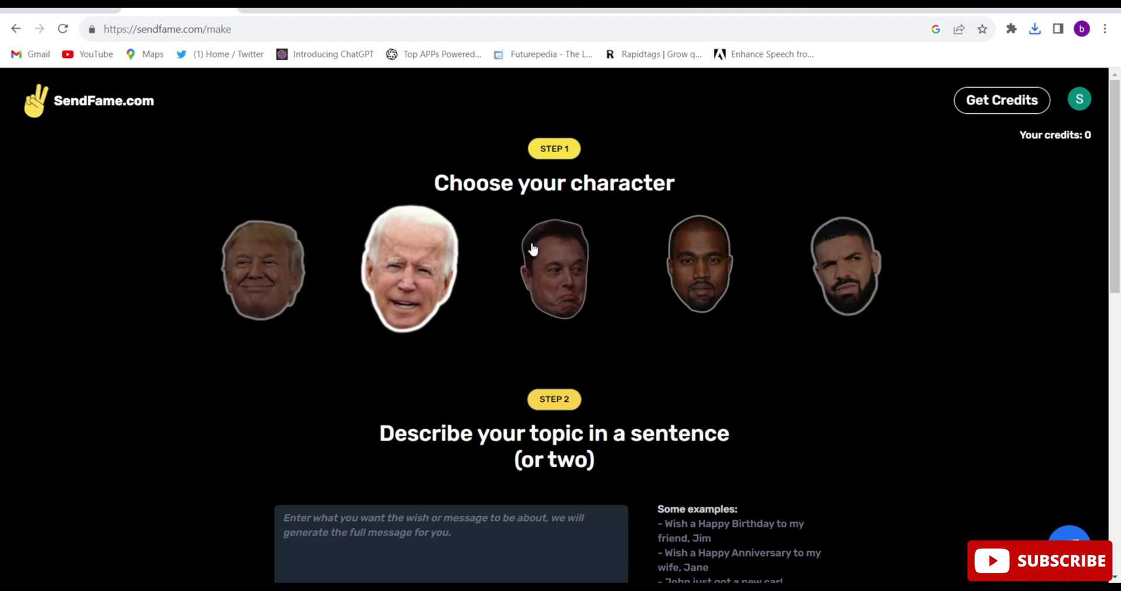
{"action": "left_click", "coordinate": [566, 256]}
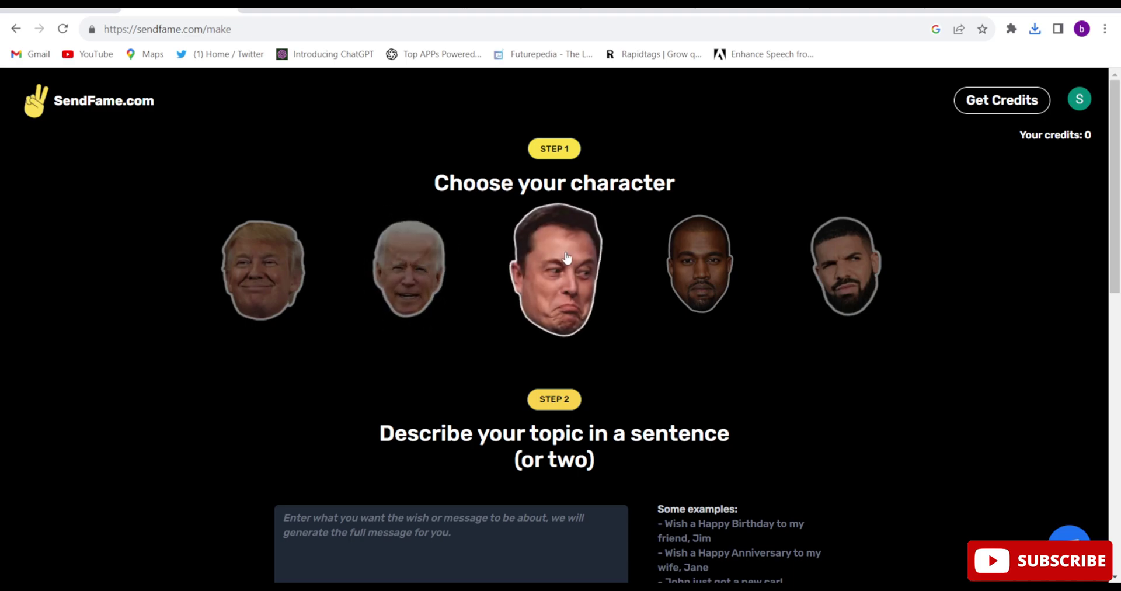
{"action": "left_click", "coordinate": [717, 239]}
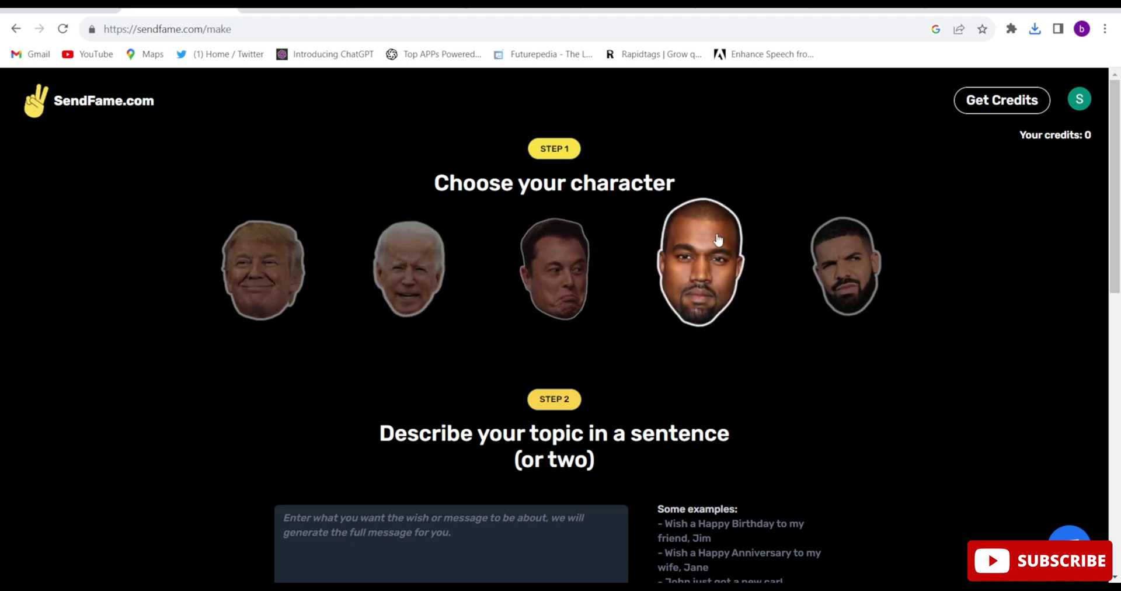
{"action": "left_click", "coordinate": [851, 242]}
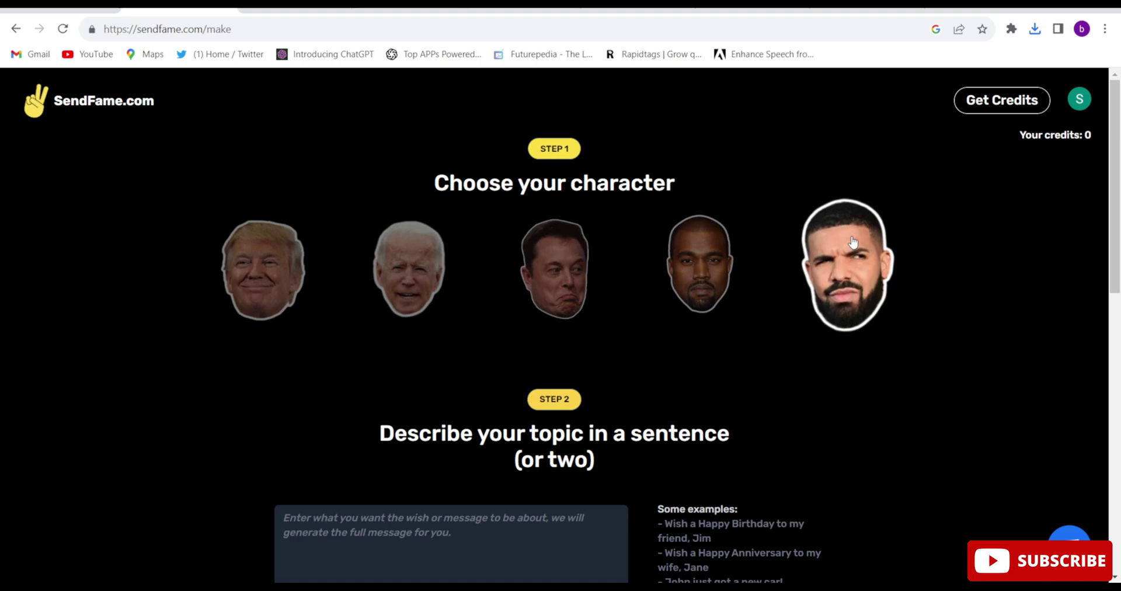
{"action": "left_click", "coordinate": [404, 253]}
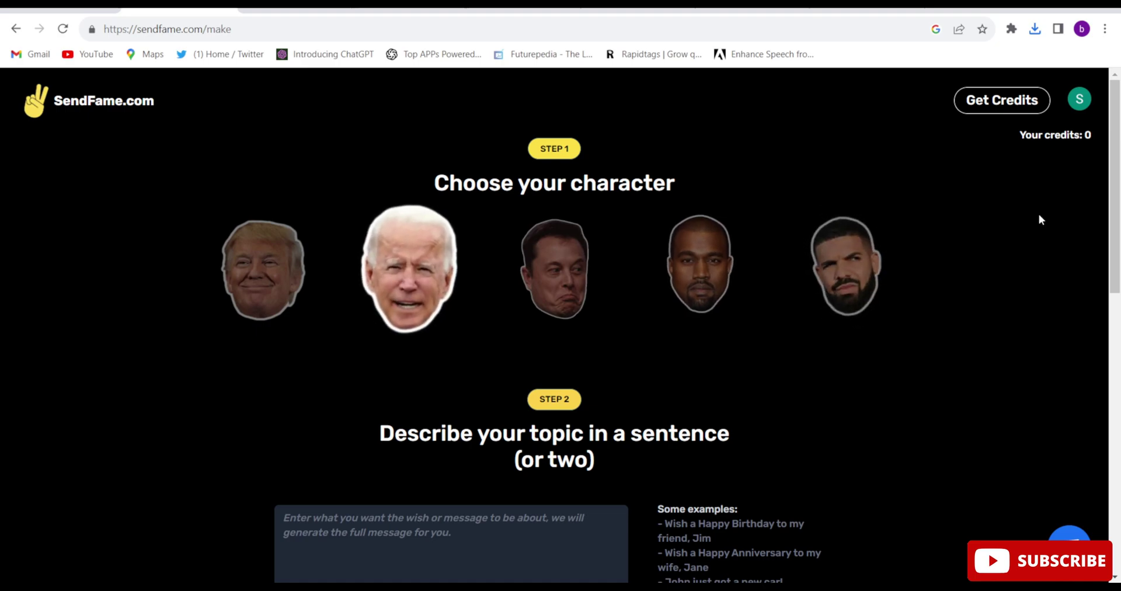
{"action": "left_click_drag", "start_coordinate": [1116, 150], "coordinate": [1119, 179]}
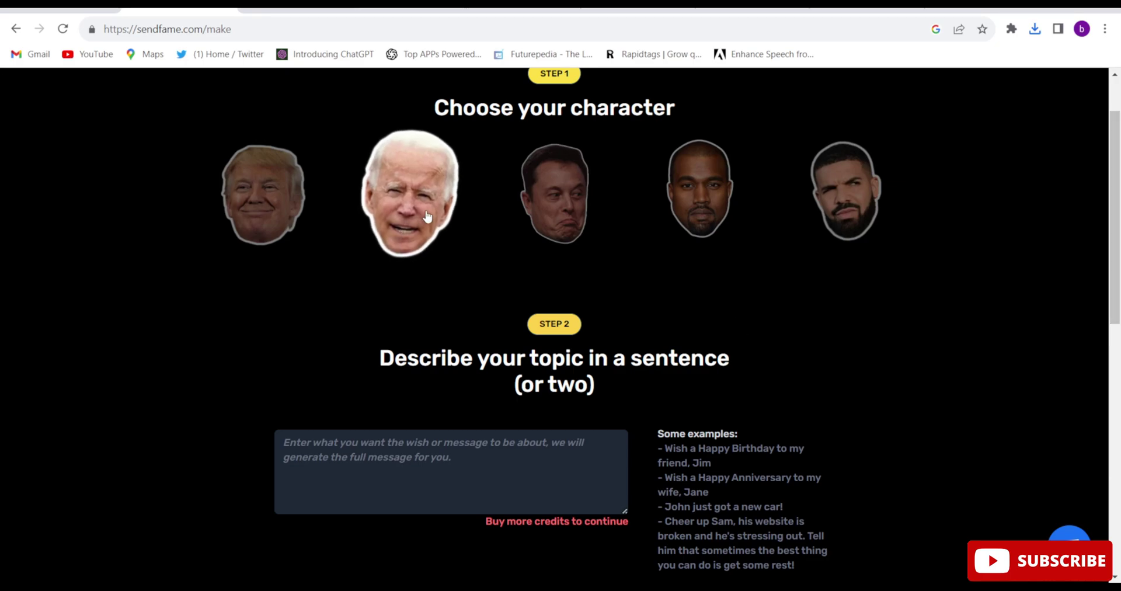
Check the topic description box, then move on to the Runway tab
{"action": "left_click", "coordinate": [456, 459]}
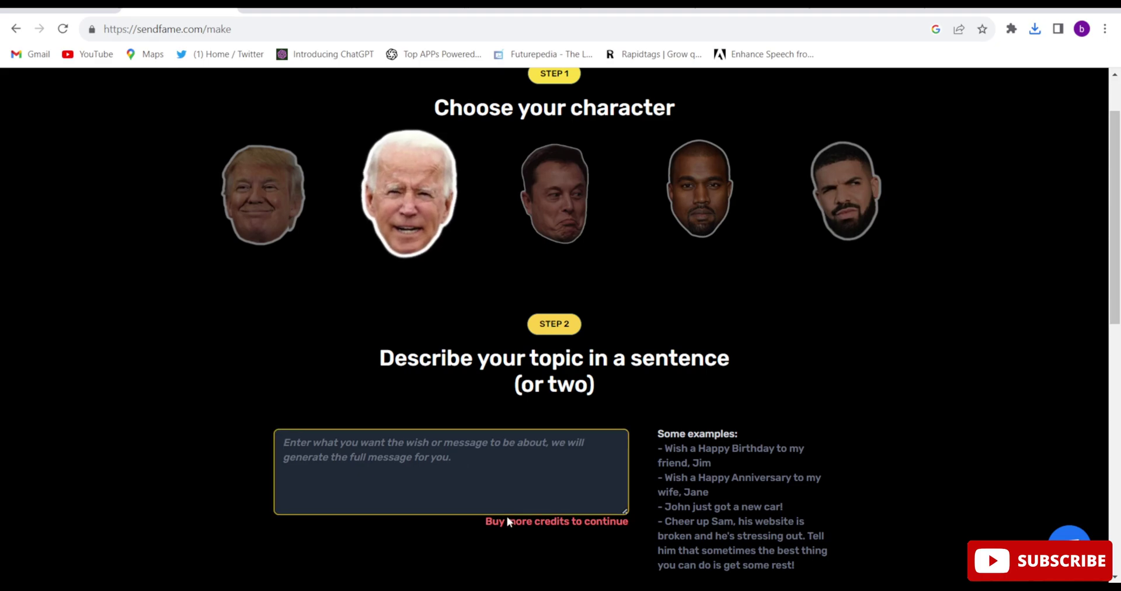
{"action": "scroll", "coordinate": [644, 466], "scroll_direction": "down", "scroll_amount": 2}
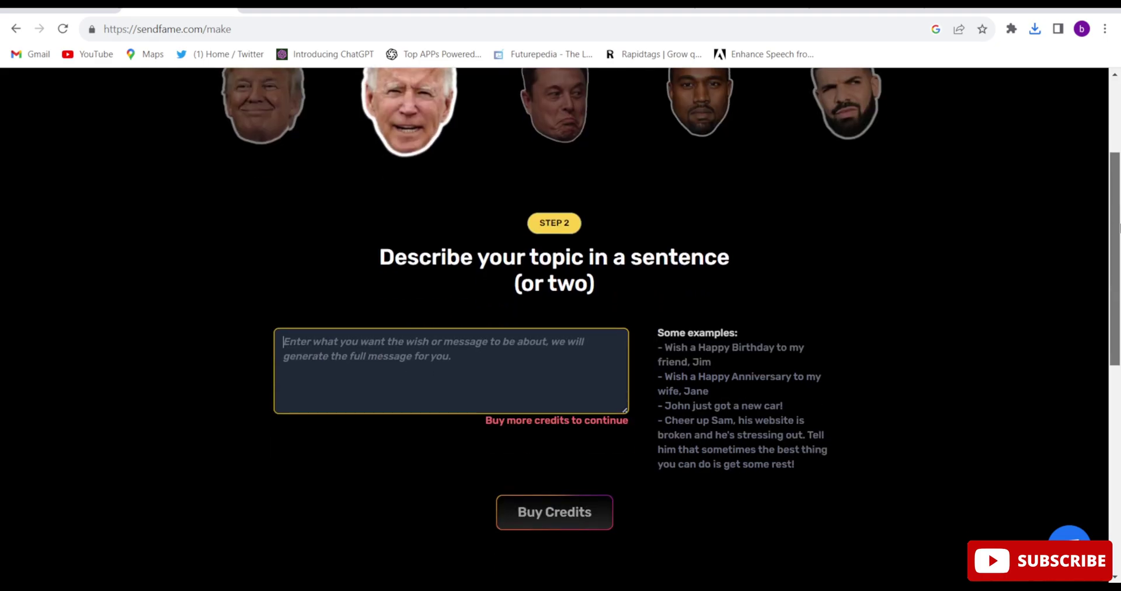
{"action": "left_click_drag", "start_coordinate": [1115, 175], "coordinate": [1119, 104]}
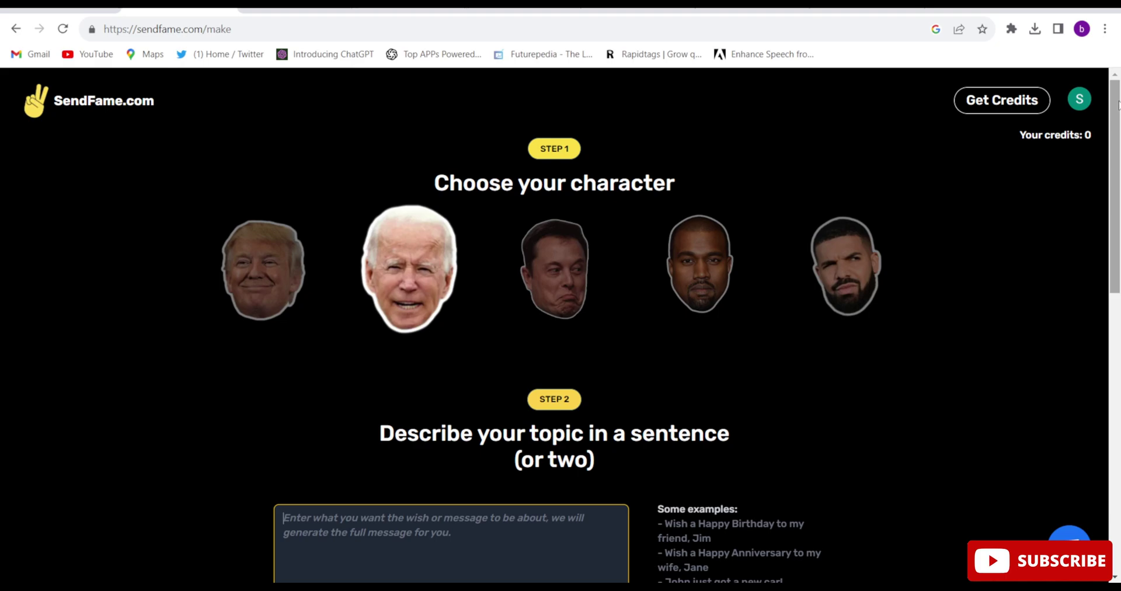
{"action": "left_click", "coordinate": [292, 9]}
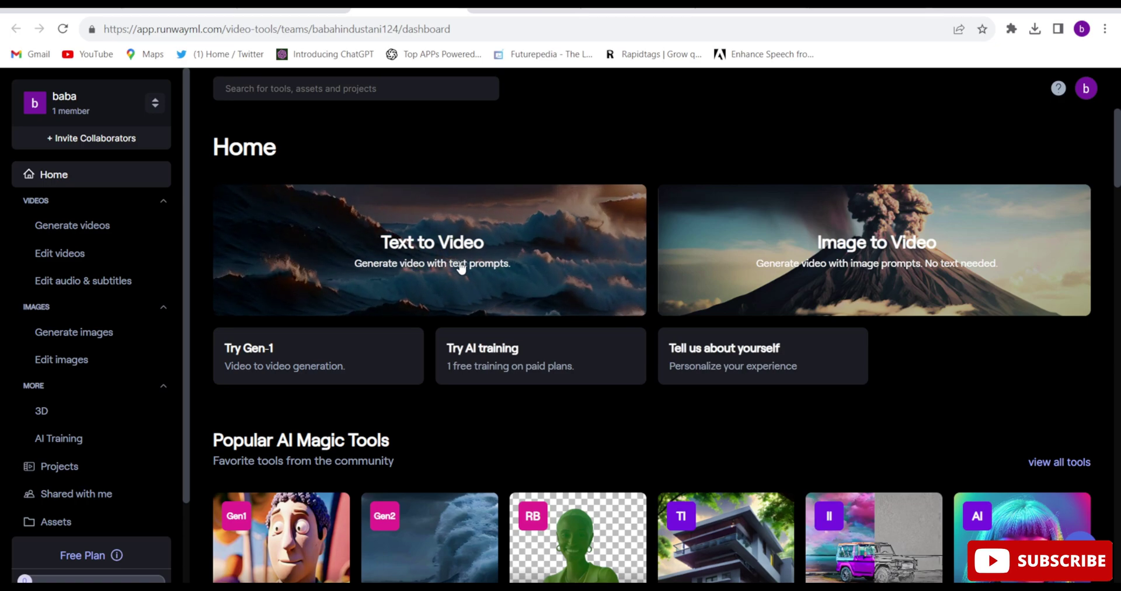
Paste the Cosmic Serenity prompt into Gen-2 Text to Video and generate the sanctuary clip
{"action": "left_click", "coordinate": [340, 286]}
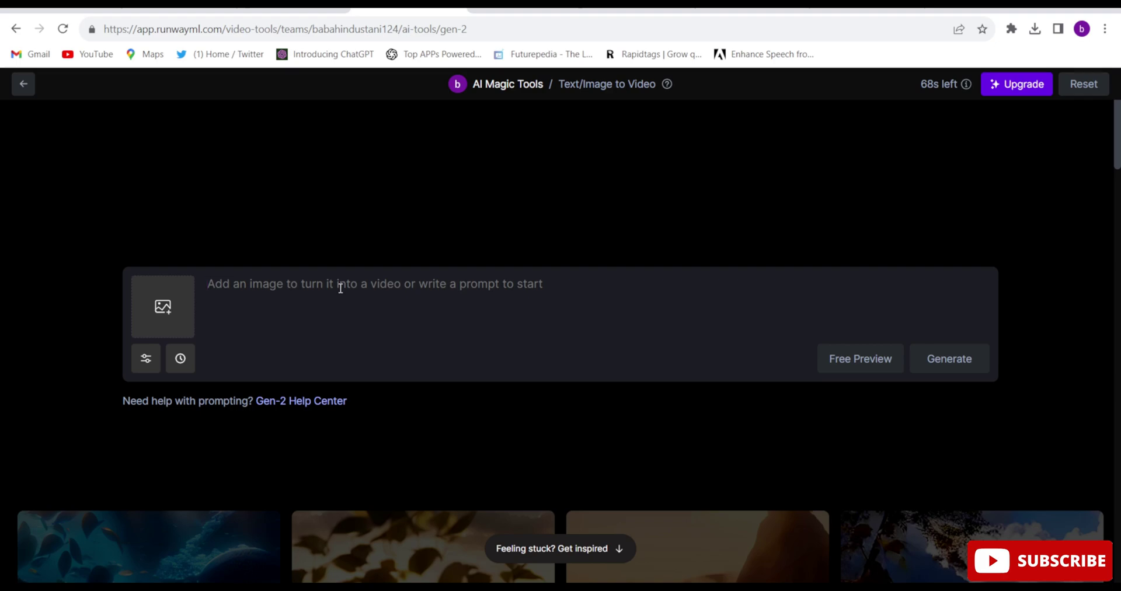
{"action": "type", "text": "\"Cosmic Serenity\": Describe a tranquil, futuristic sanctuary nestled amidst the picturesque beauty of distant mountains, where beings from different galaxies come together to find peace and understanding."}
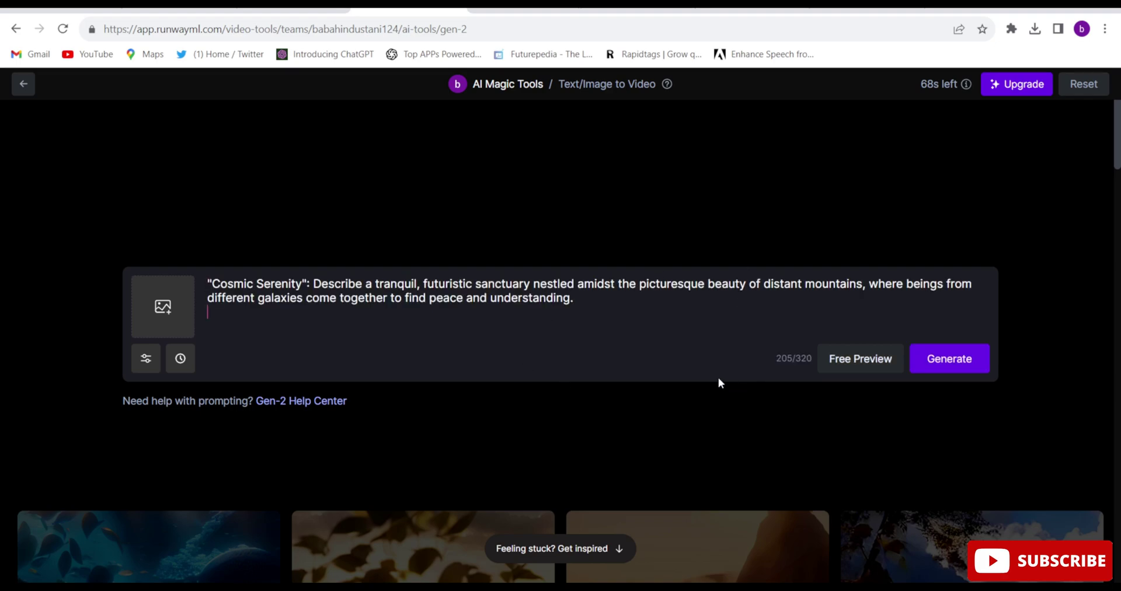
{"action": "left_click", "coordinate": [954, 362]}
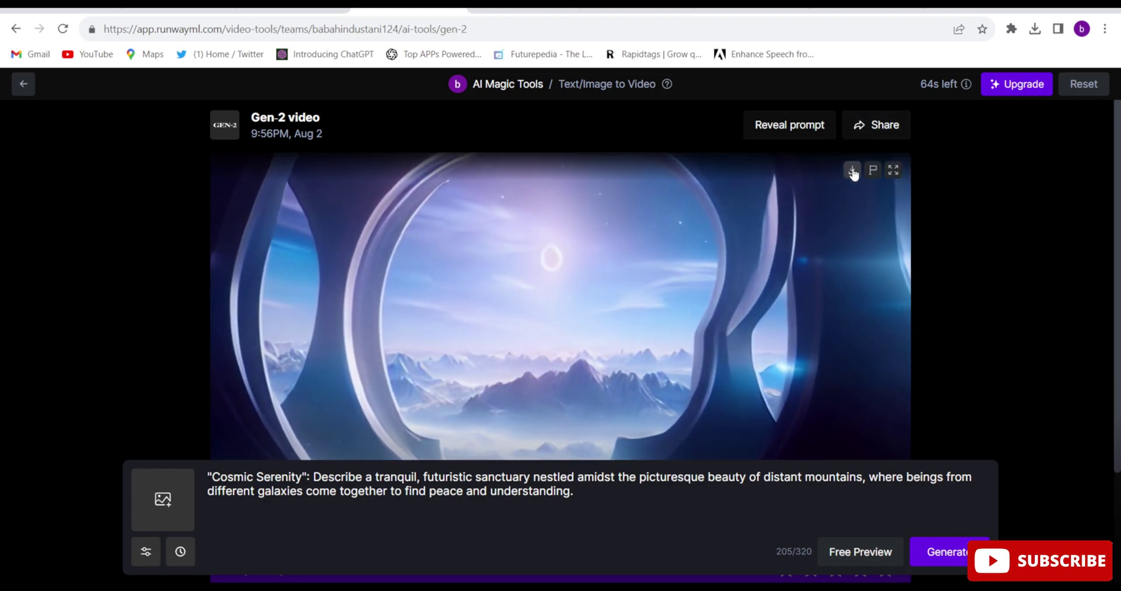
Download the generated Cosmic Serenity mountain sanctuary video from Runway
{"action": "left_click", "coordinate": [852, 172]}
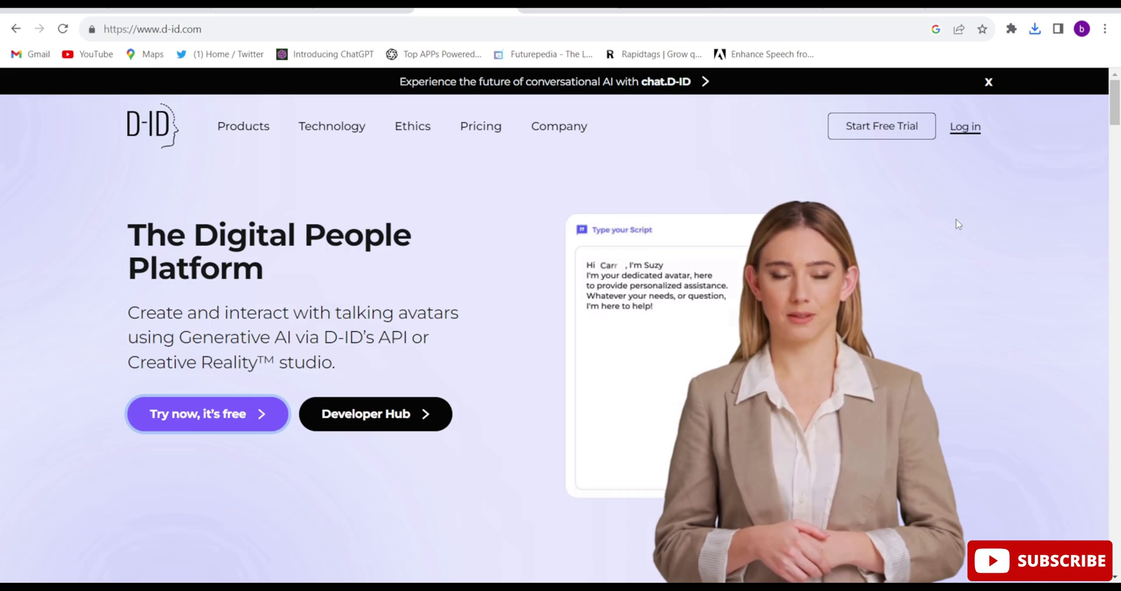
Start a new D-ID Studio video and upload the portrait of an old man in a hat as presenter
{"action": "left_click", "coordinate": [248, 415]}
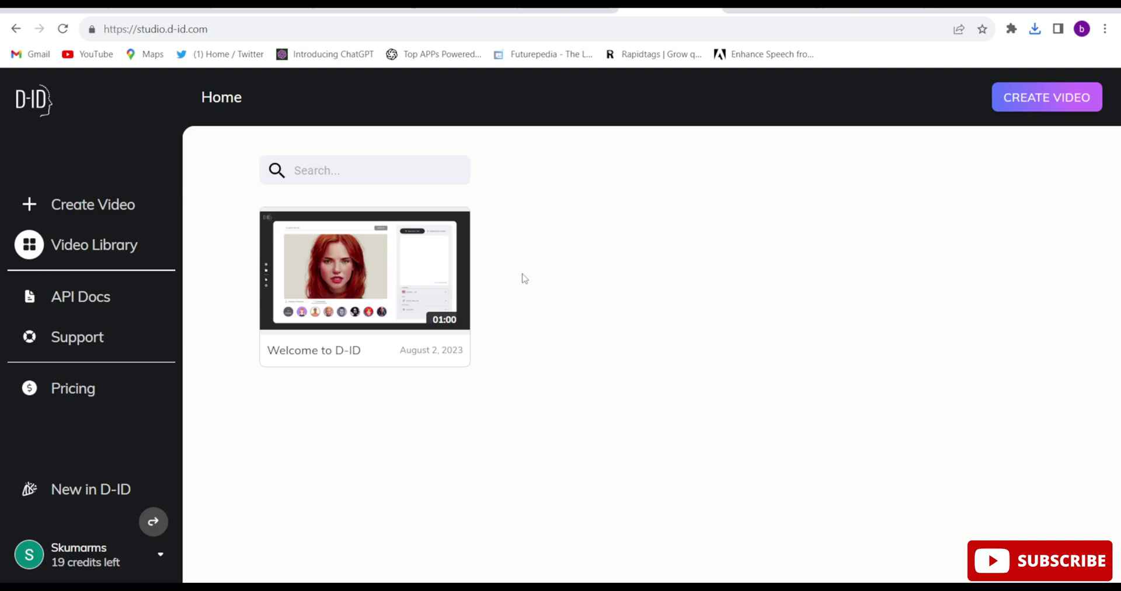
{"action": "left_click", "coordinate": [84, 202]}
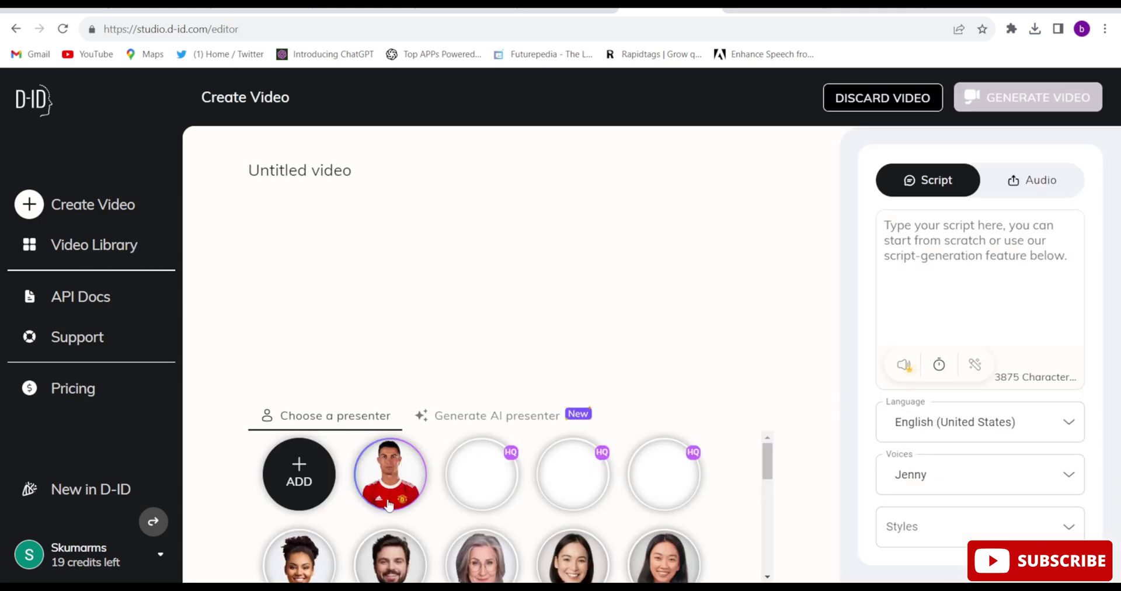
{"action": "left_click", "coordinate": [390, 474]}
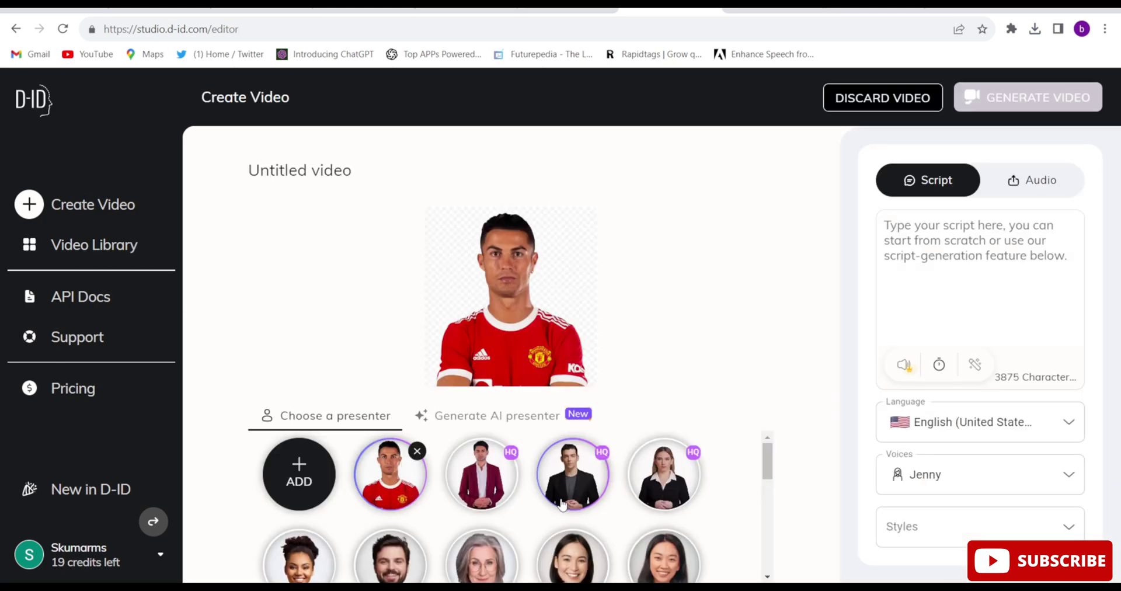
{"action": "left_click_drag", "start_coordinate": [766, 464], "coordinate": [770, 429]}
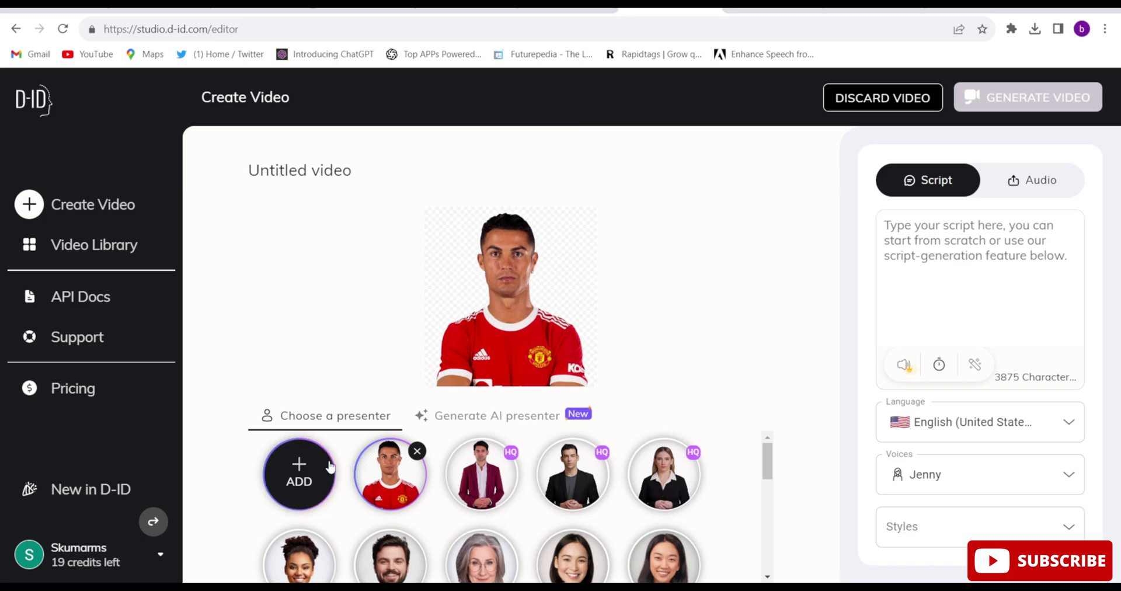
{"action": "mouse_move", "coordinate": [299, 470]}
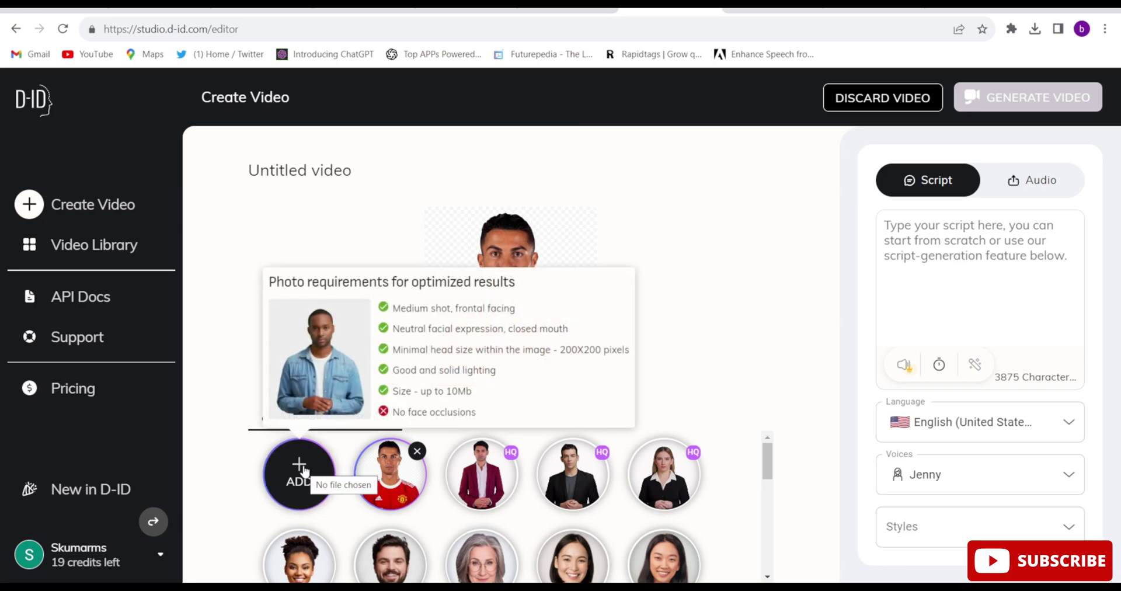
{"action": "left_click", "coordinate": [303, 470]}
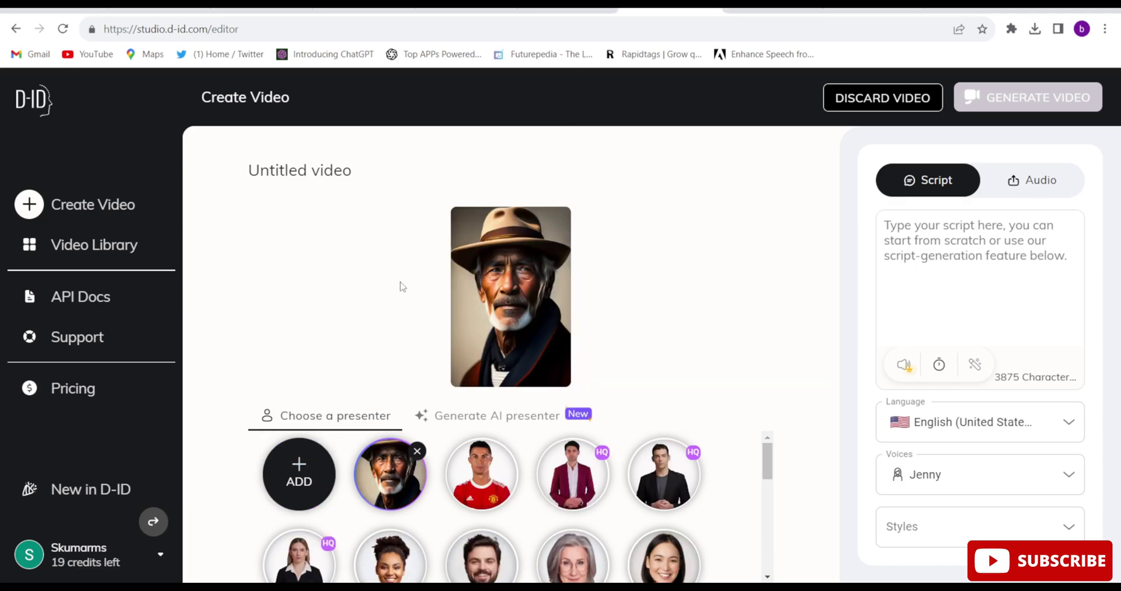
Paste the 'Be true to yourself' script and set English (United States), voice Tony, cheerful style
{"action": "mouse_move", "coordinate": [767, 464]}
{"action": "left_mouse_down"}
{"action": "mouse_move", "coordinate": [769, 558]}
{"action": "mouse_move", "coordinate": [769, 458]}
{"action": "left_mouse_up"}
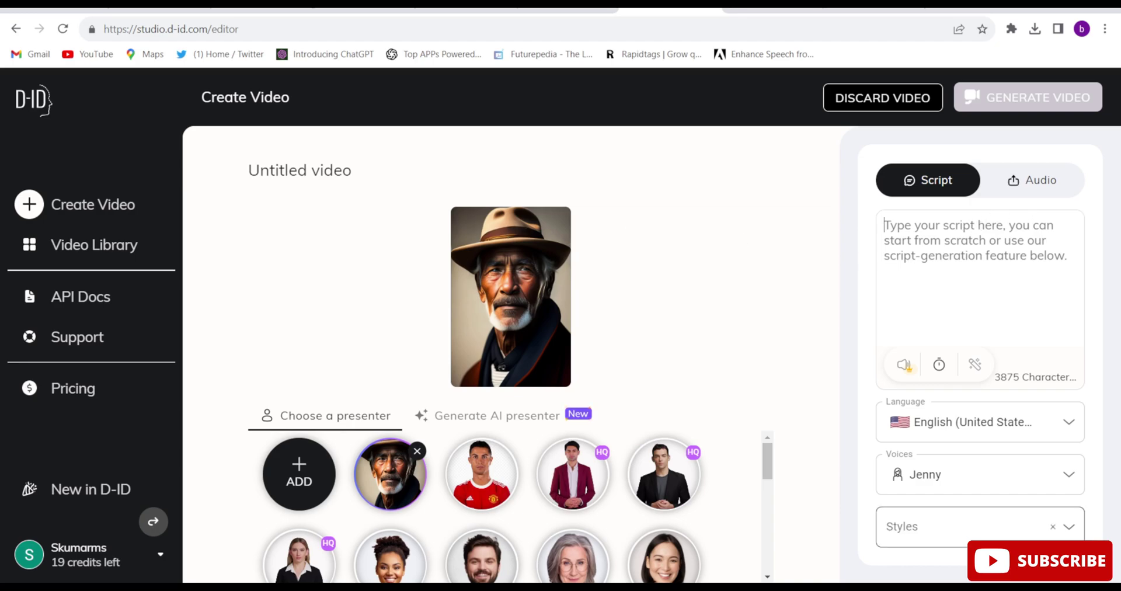
{"action": "type", "text": "Be true to yourself and live authentically. Prioritize meaningful relationships with loved ones."}
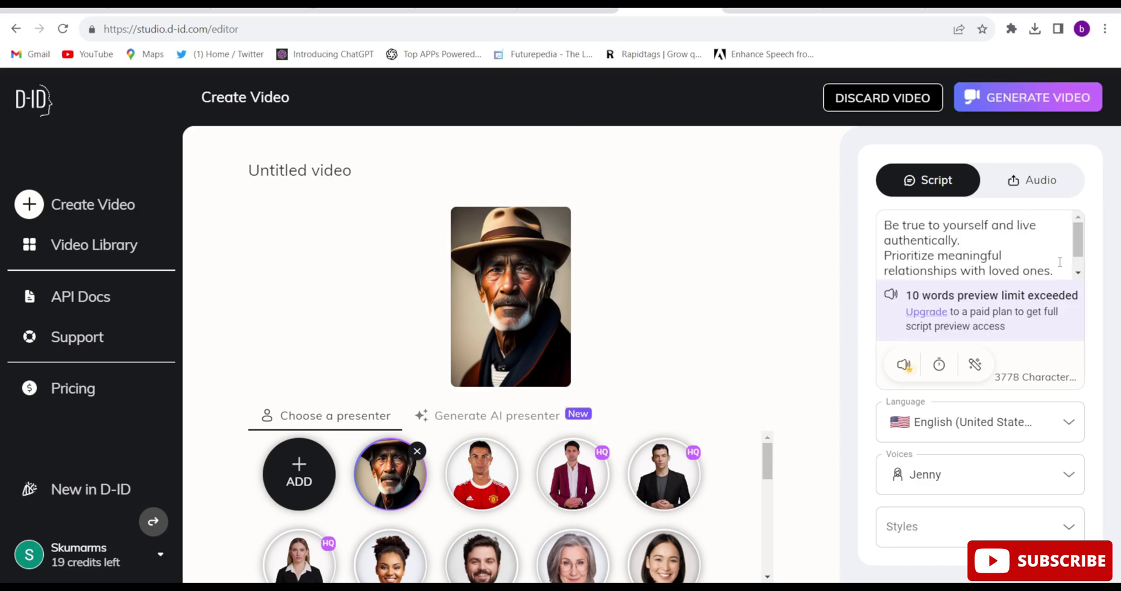
{"action": "left_click", "coordinate": [1036, 421]}
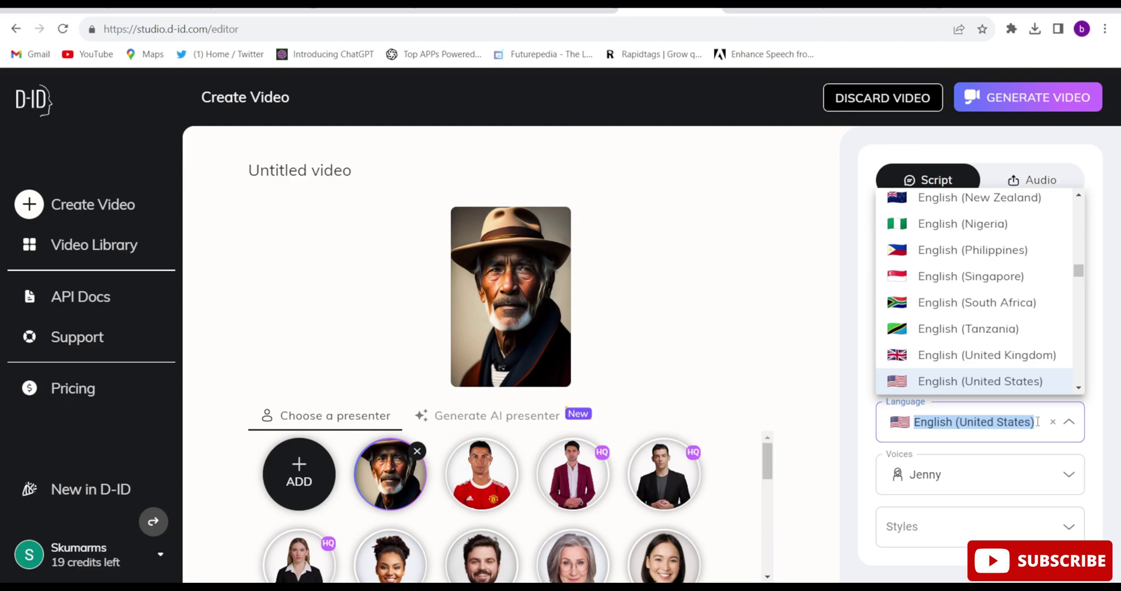
{"action": "left_click", "coordinate": [1021, 386]}
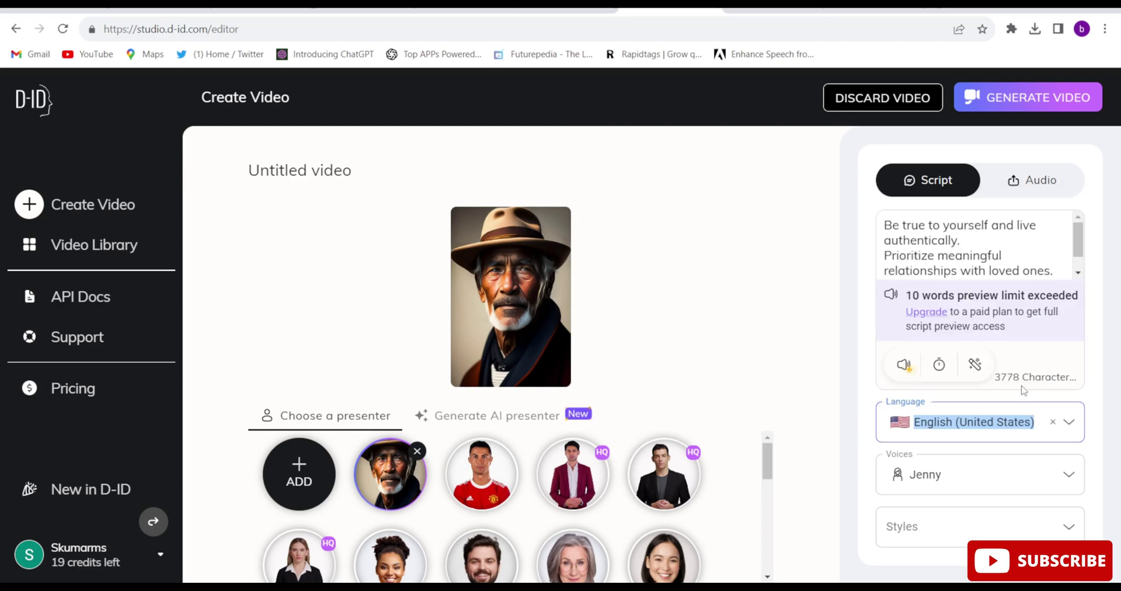
{"action": "left_click", "coordinate": [1021, 464]}
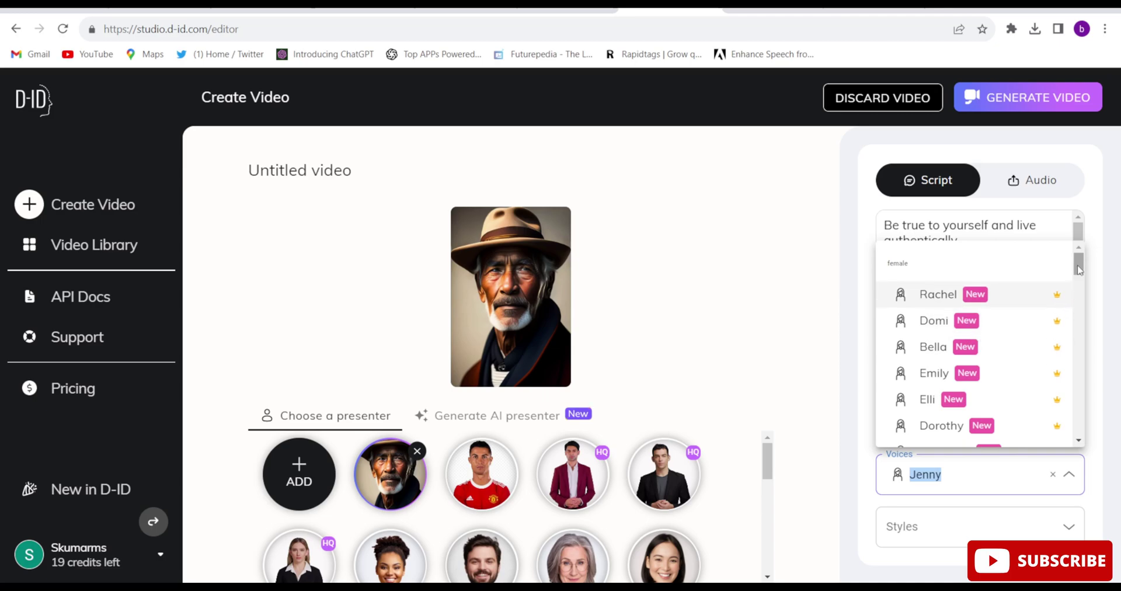
{"action": "scroll", "coordinate": [1013, 408], "scroll_direction": "down", "scroll_amount": 10}
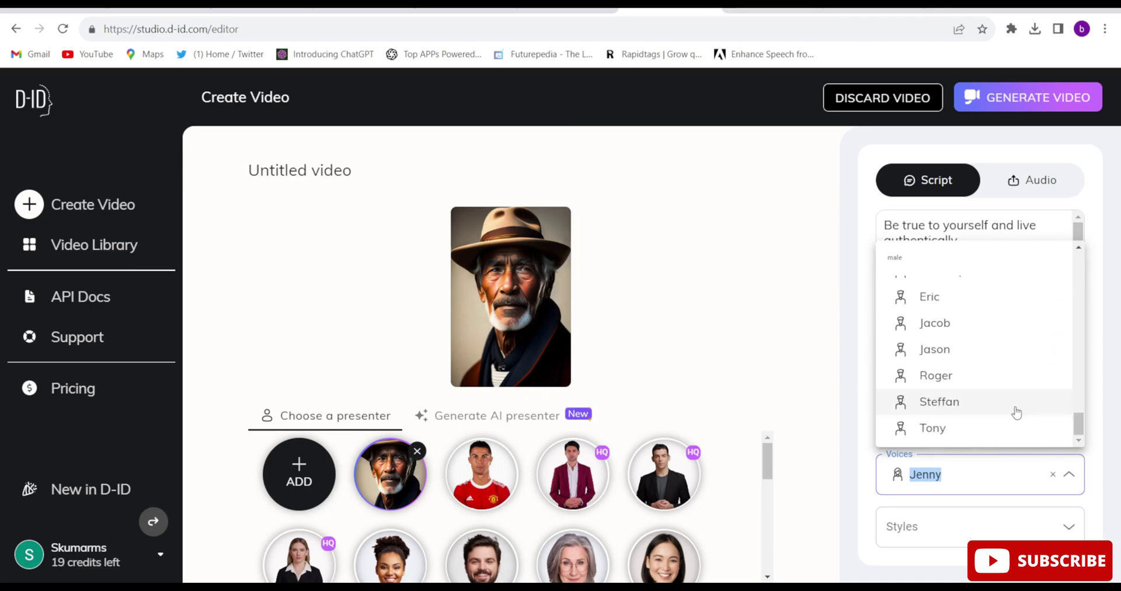
{"action": "left_click", "coordinate": [985, 441]}
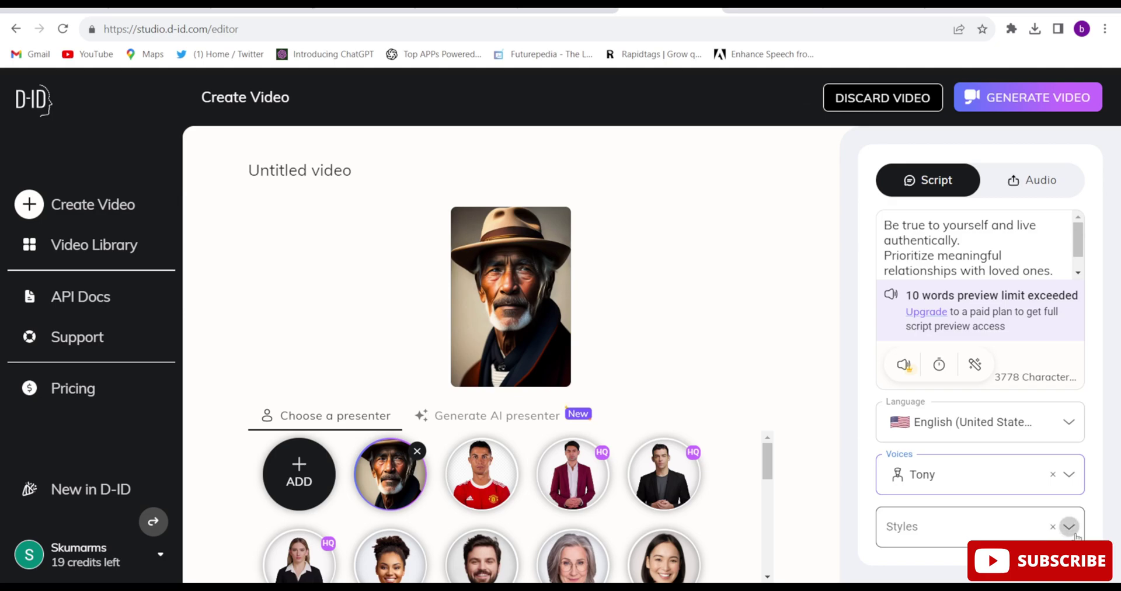
{"action": "left_click", "coordinate": [1074, 533]}
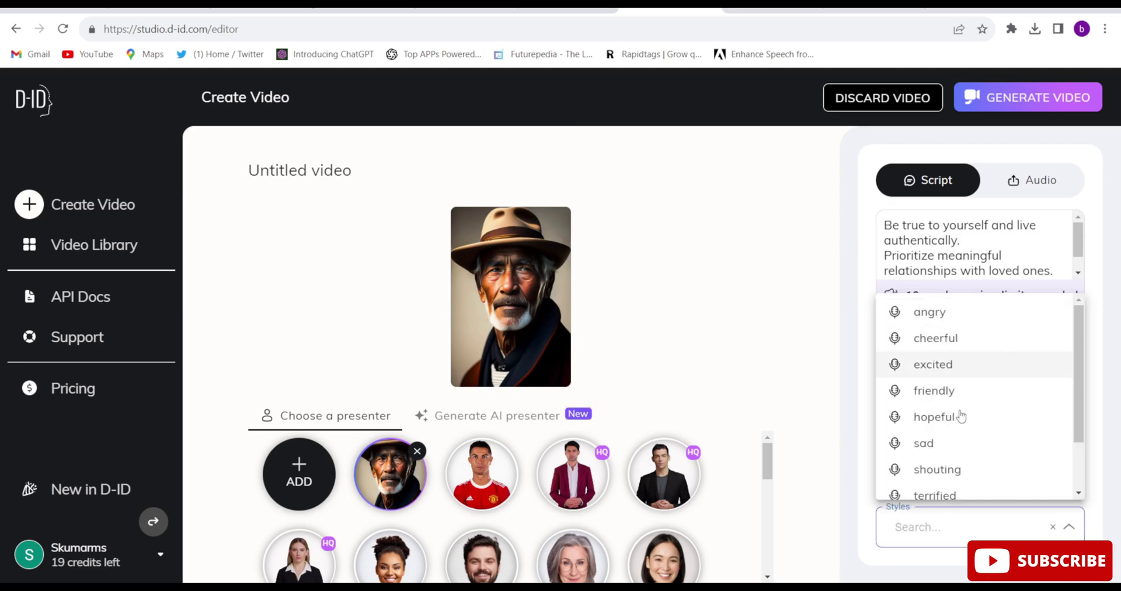
{"action": "left_click", "coordinate": [988, 336]}
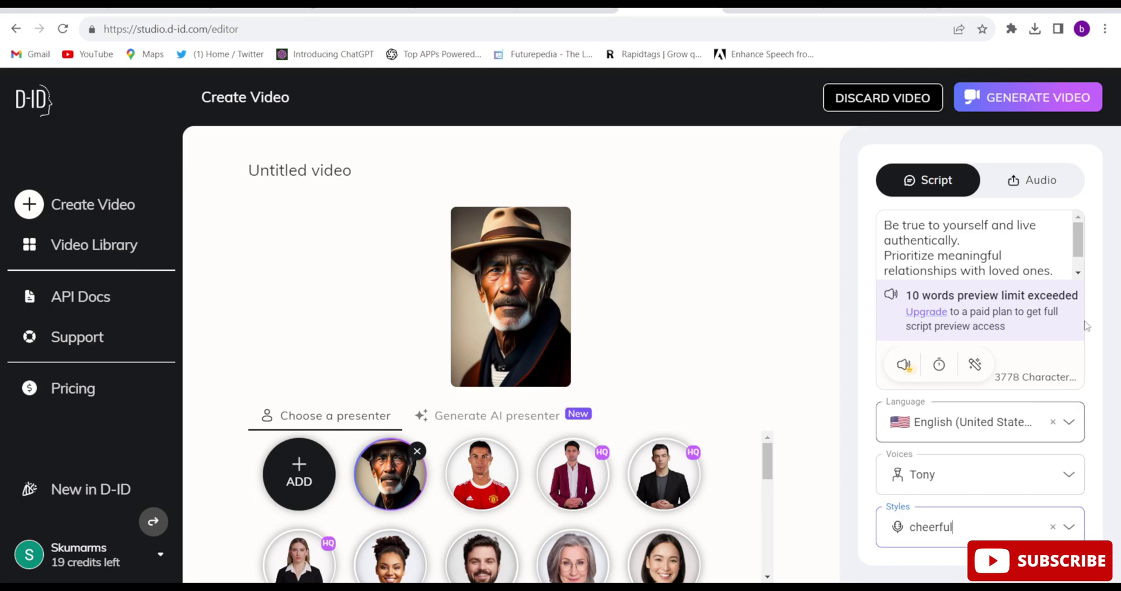
Generate and confirm the 7-second old-man video, then download it from the library
{"action": "left_click", "coordinate": [1030, 98]}
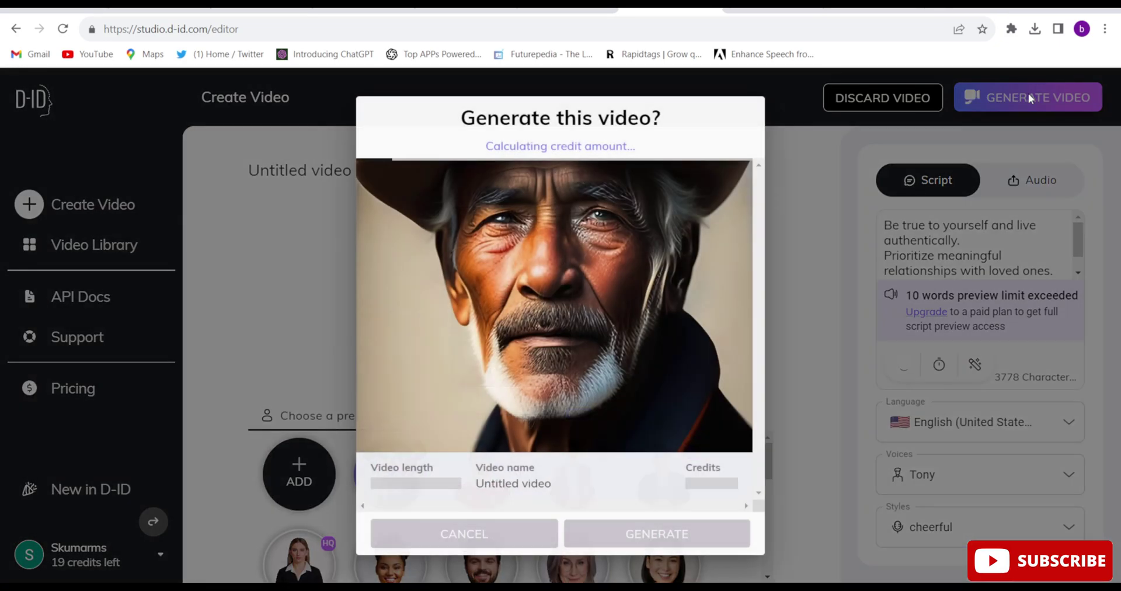
{"action": "left_click", "coordinate": [590, 530]}
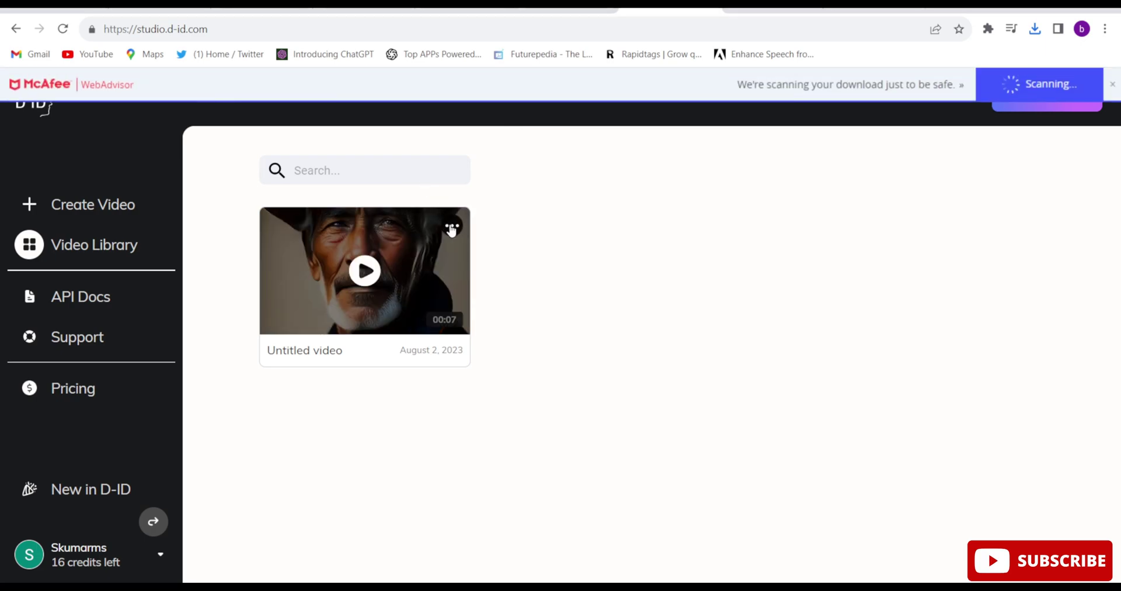
{"action": "left_click", "coordinate": [451, 227]}
{"action": "left_click", "coordinate": [396, 265]}
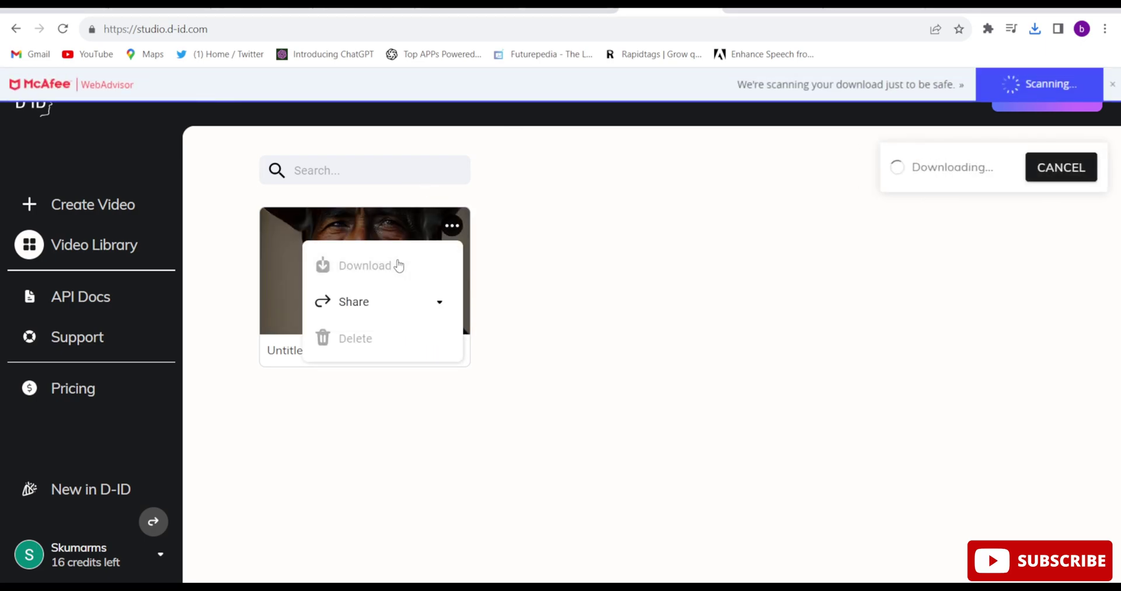
{"action": "left_click", "coordinate": [666, 267]}
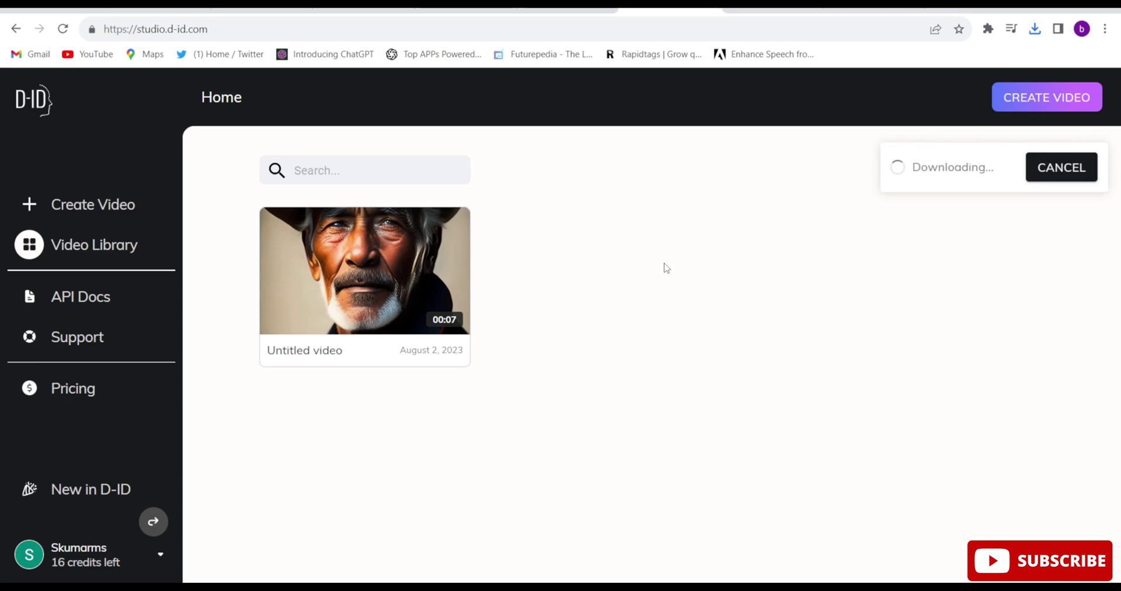